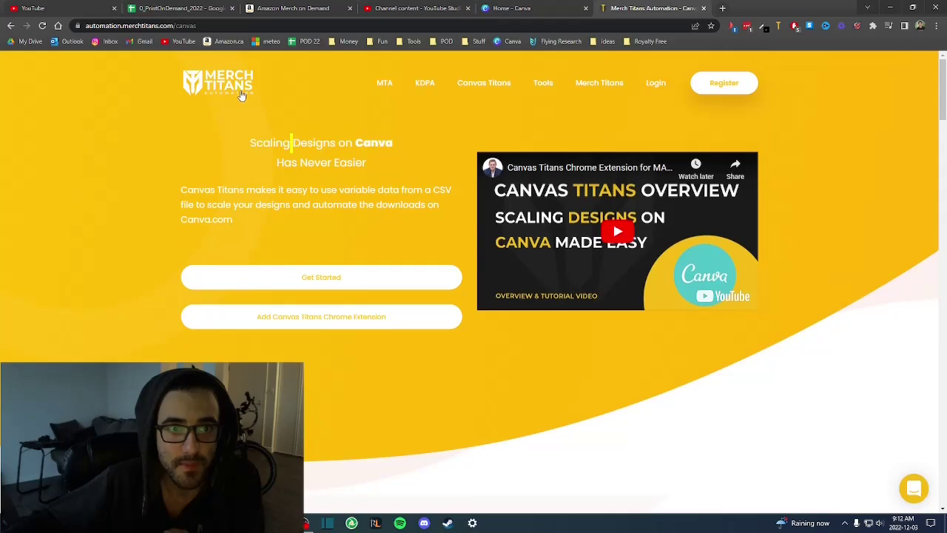
Review the Canvas Titans landing page and its introductory paragraph about scaling designs from a CSV file.
scroll(364, 218, "down", 10)
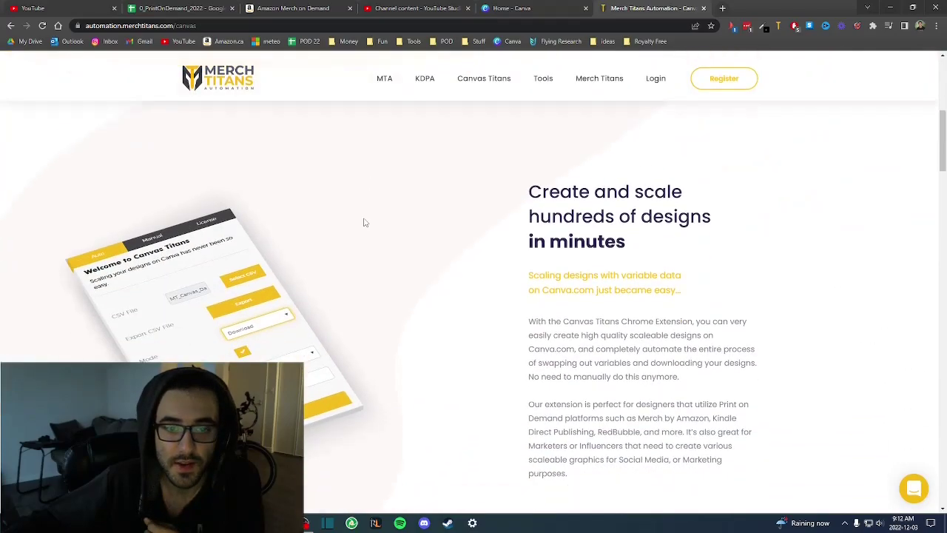
scroll(380, 214, "up", 10)
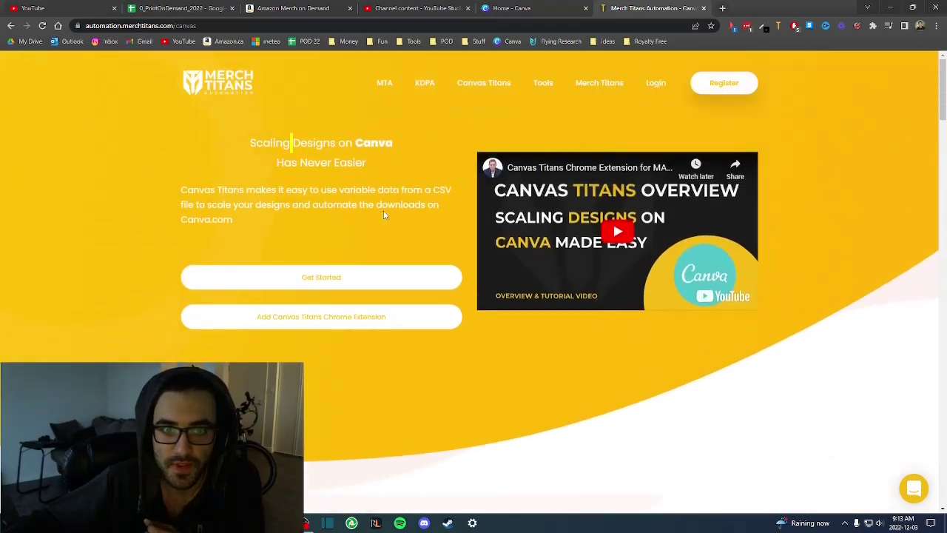
triple_click(388, 208)
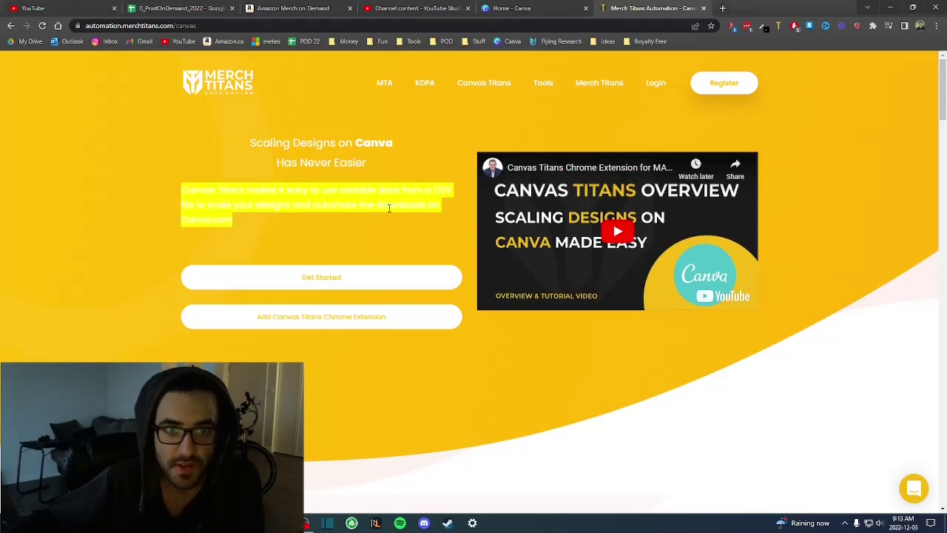
triple_click(389, 208)
scroll(393, 213, "down", 5)
scroll(394, 210, "up", 5)
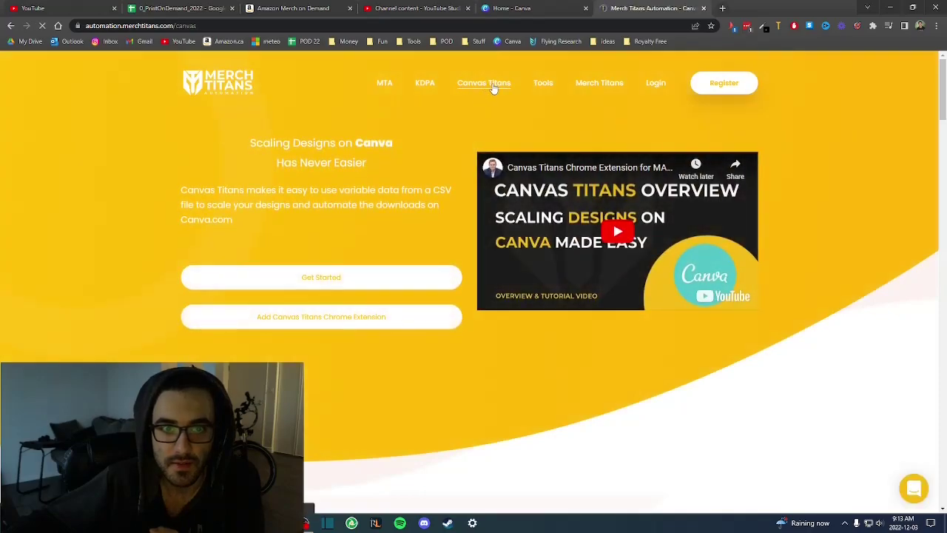
Open the Canvas Titans page and examine its pricing plans, comparing the monthly and annual options.
left_click(493, 84)
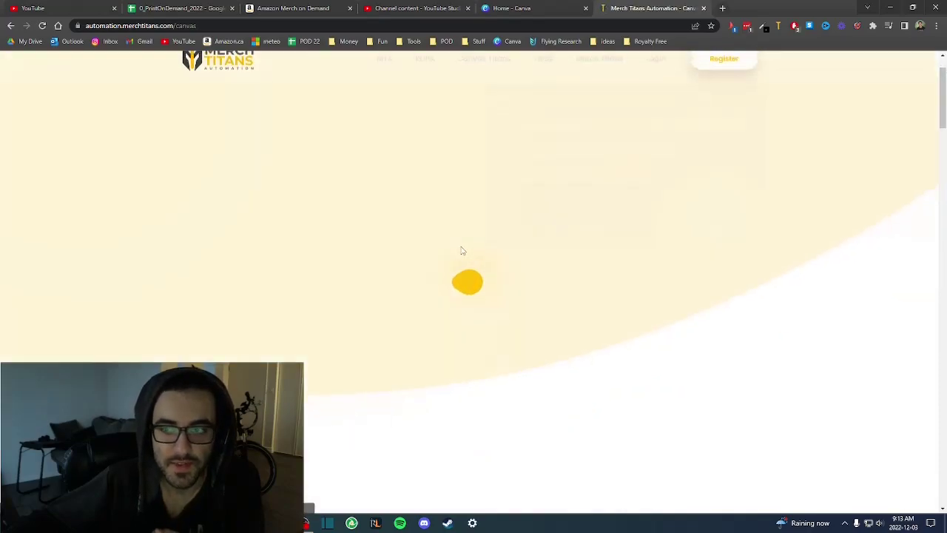
scroll(467, 250, "down", 5)
scroll(467, 250, "down", 10)
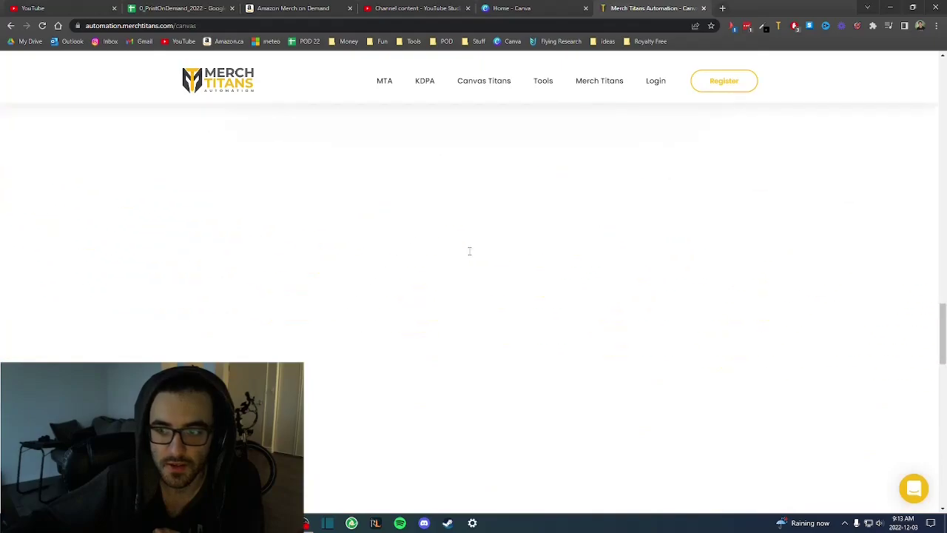
scroll(474, 250, "up", 5)
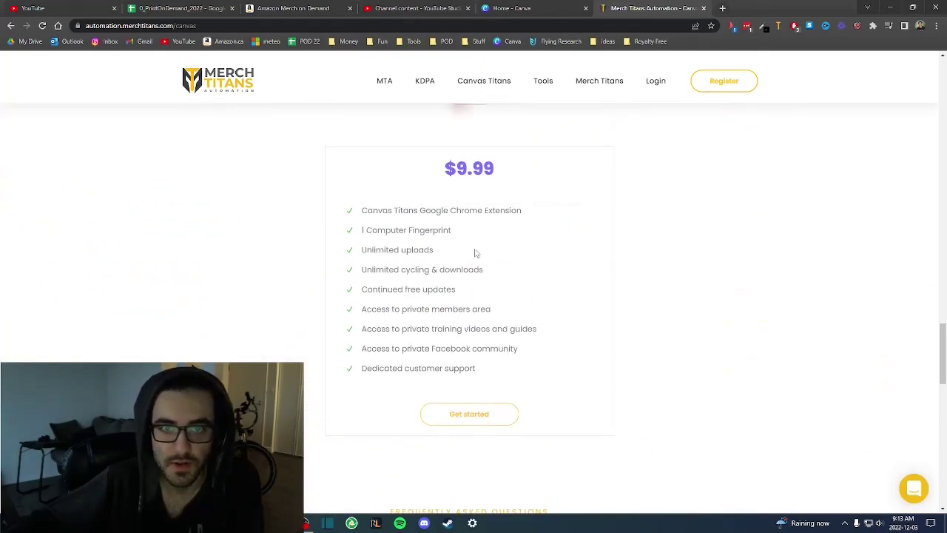
left_click(485, 297)
left_click(462, 294)
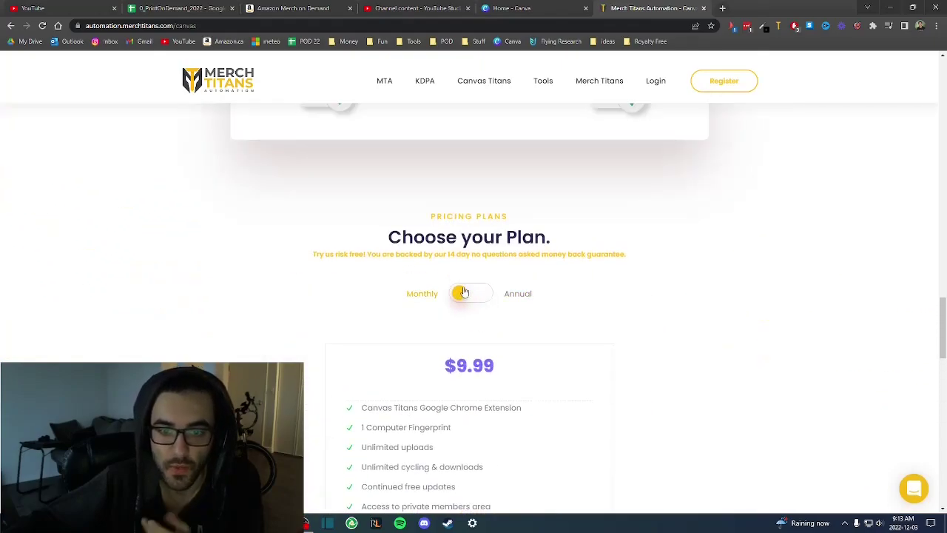
scroll(461, 262, "down", 3)
scroll(462, 255, "up", 3)
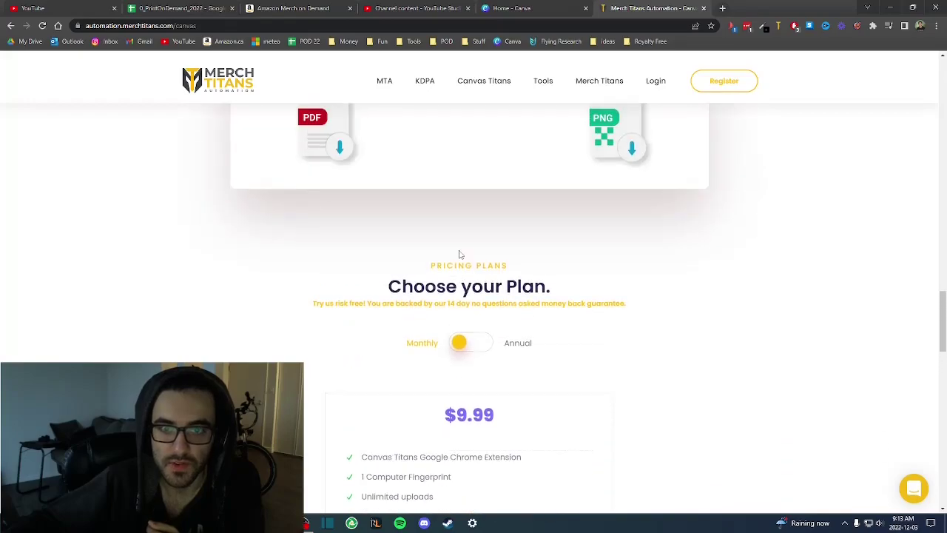
double_click(466, 288)
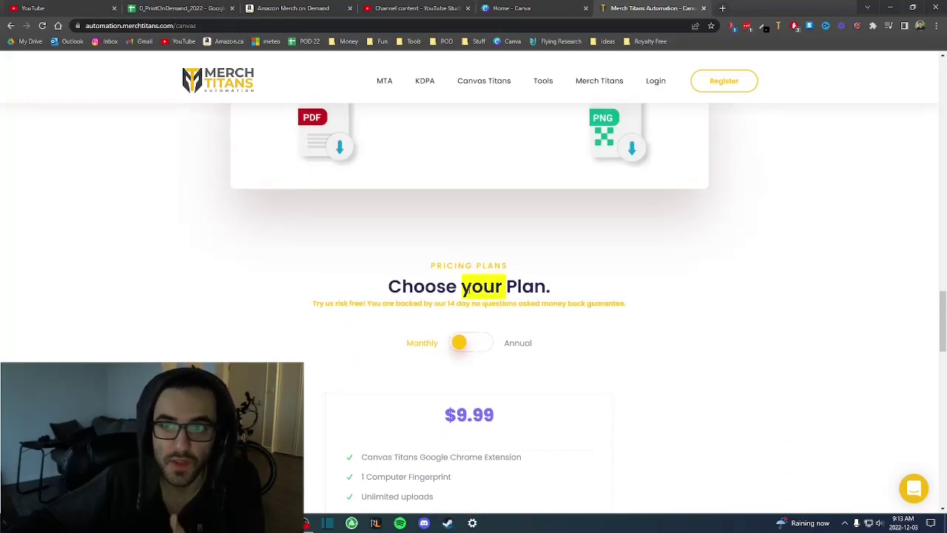
Examine the Canvas Titans feature sections and the introduction describing variable data and automated downloads.
scroll(466, 291, "up", 5)
scroll(469, 294, "up", 2)
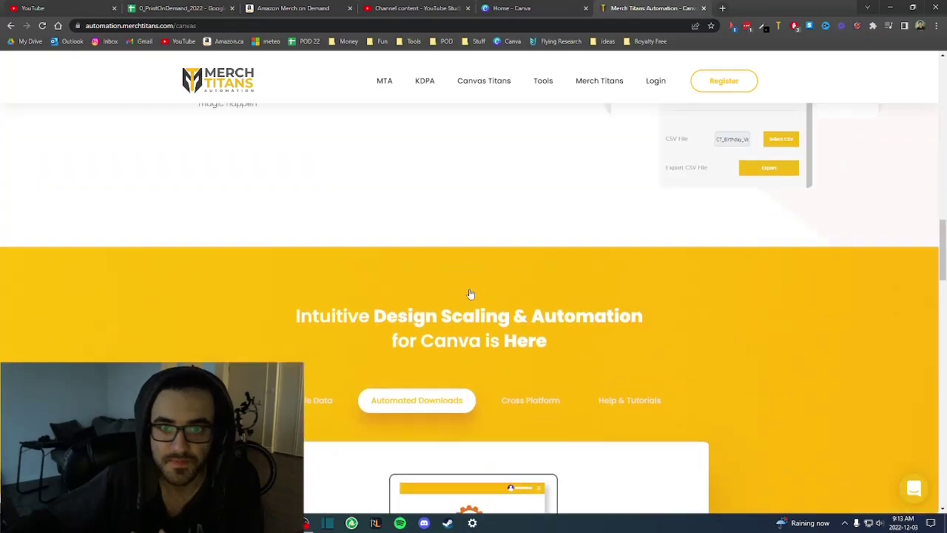
scroll(444, 378, "down", 2)
triple_click(516, 336)
scroll(513, 338, "up", 8)
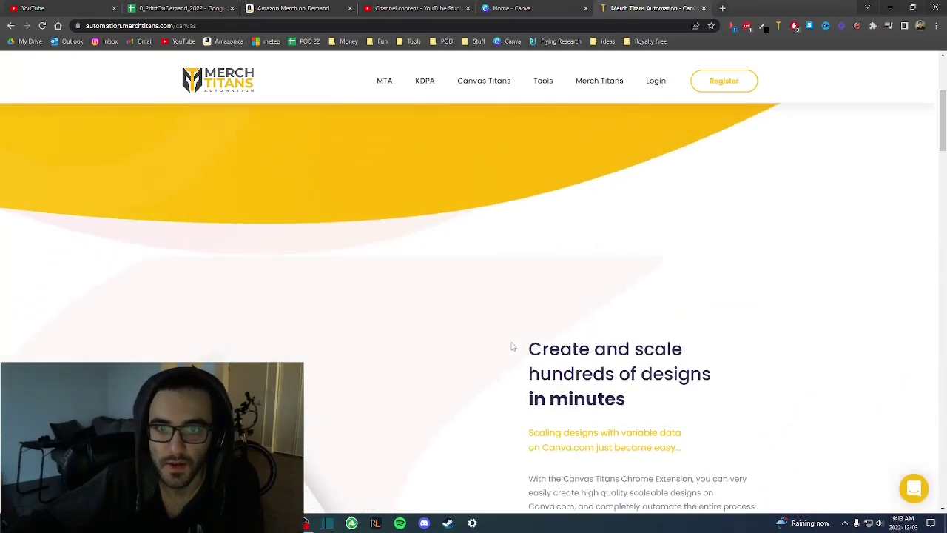
scroll(512, 346, "up", 5)
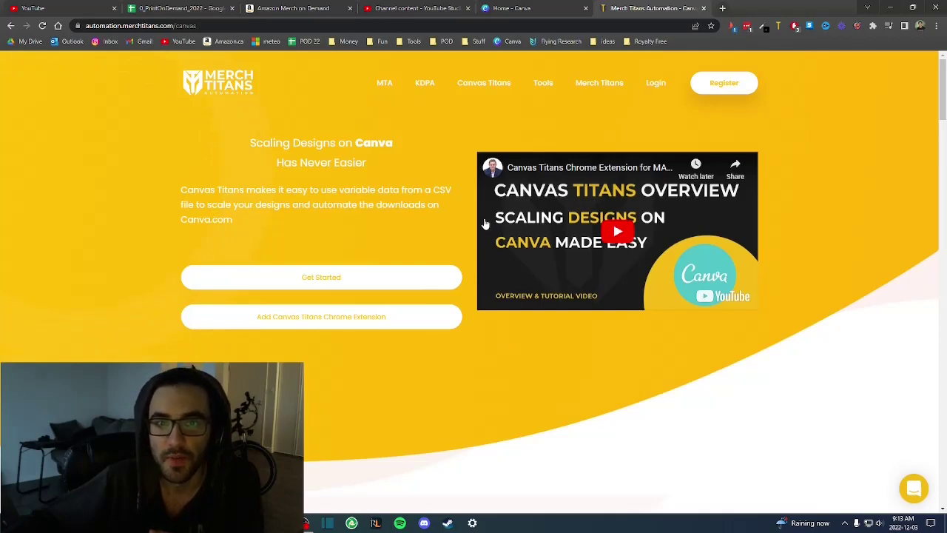
triple_click(428, 206)
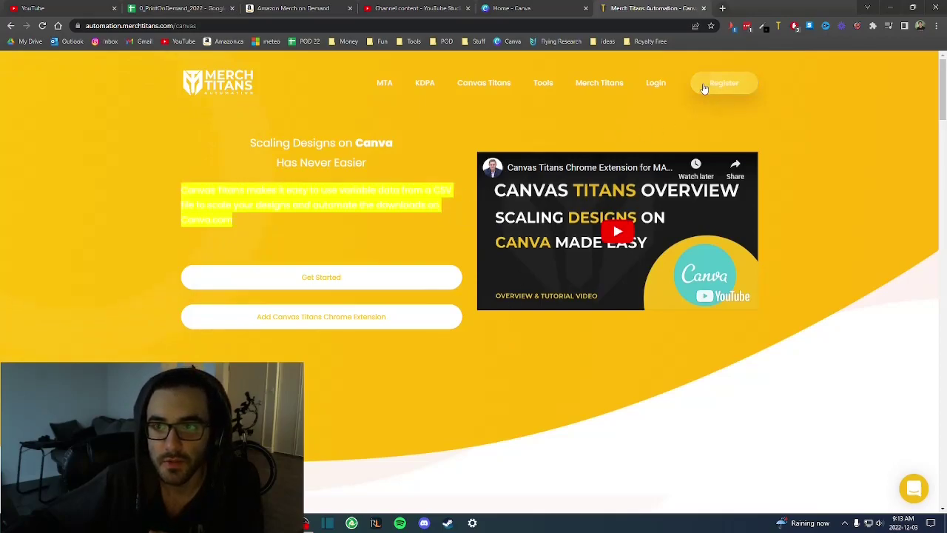
double_click(325, 190)
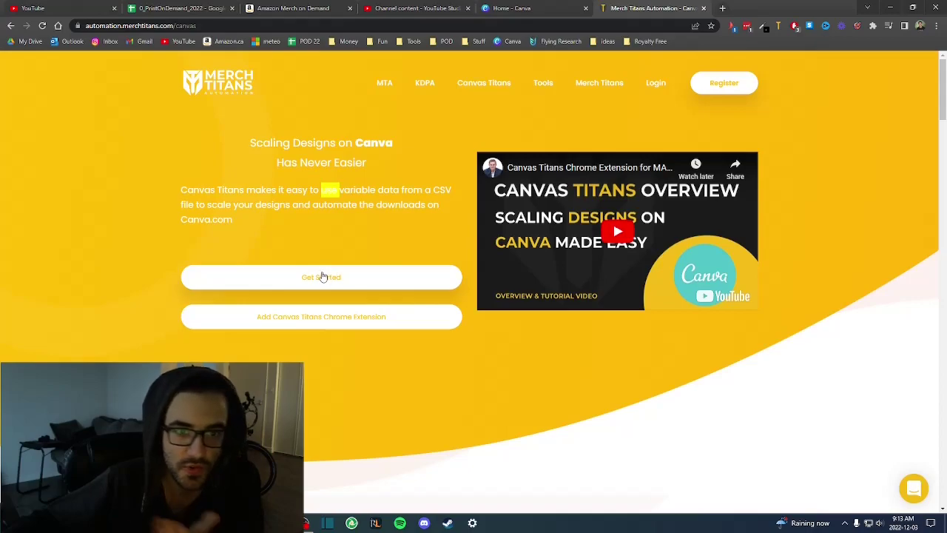
triple_click(367, 206)
double_click(401, 205)
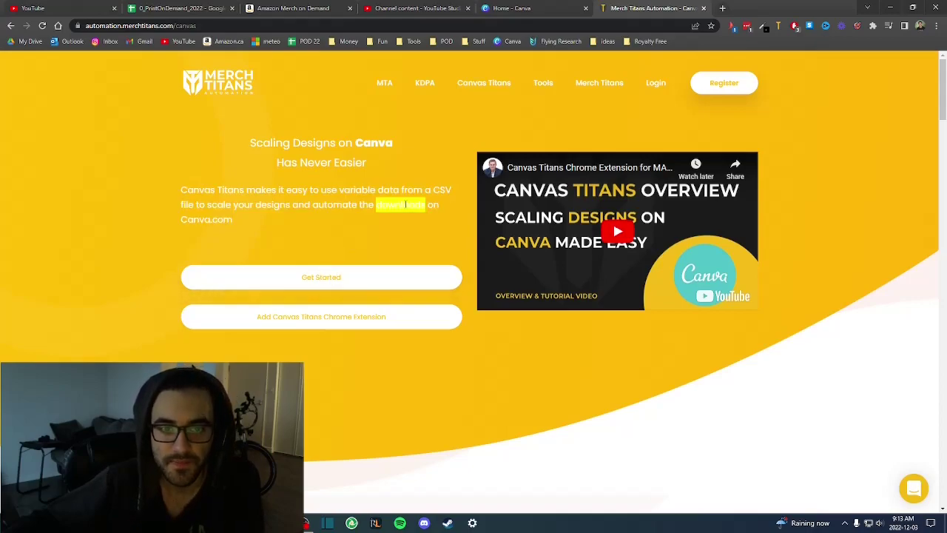
scroll(406, 207, "down", 5)
scroll(406, 207, "up", 5)
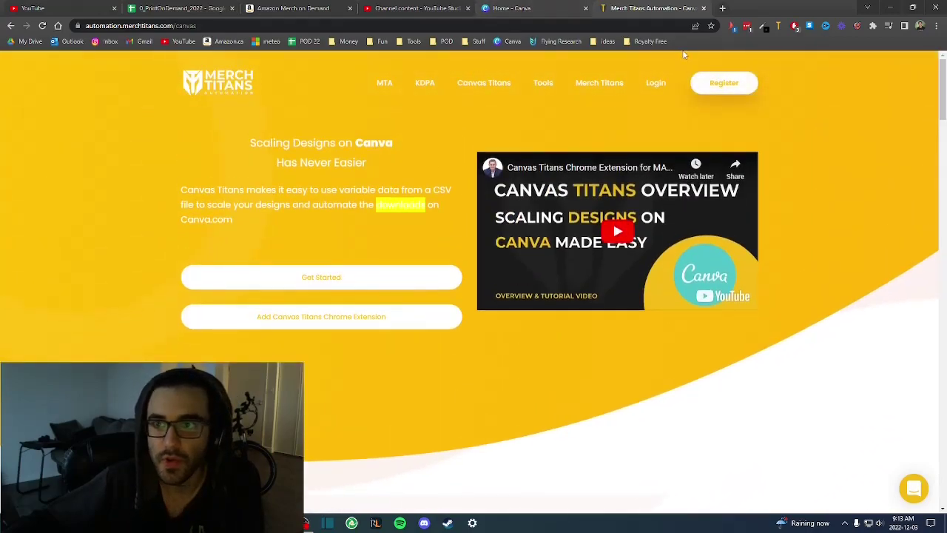
Switch to the Canva home page and inspect the Canvas Titans extension's automatic mode options, then dismiss it.
left_click(543, 8)
left_click(778, 27)
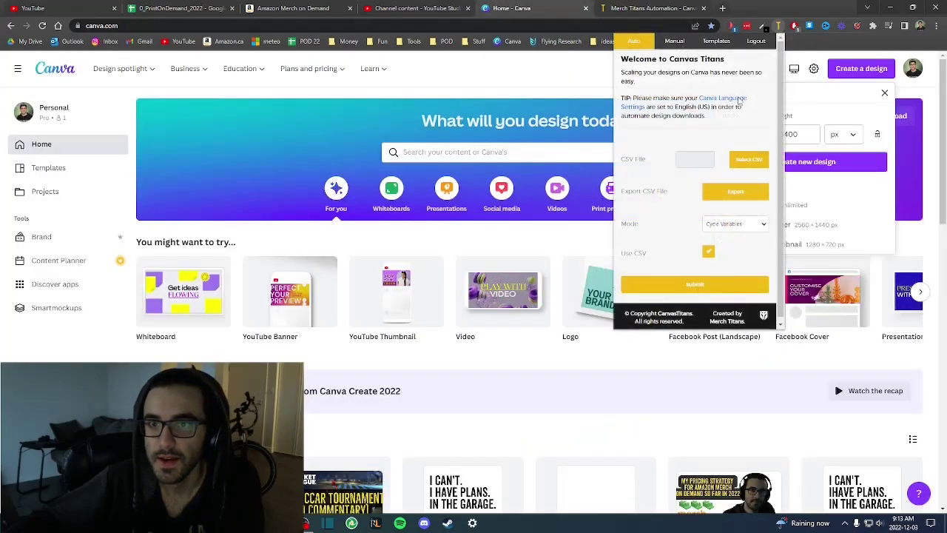
left_click_drag(671, 60, 725, 60)
left_click(725, 59)
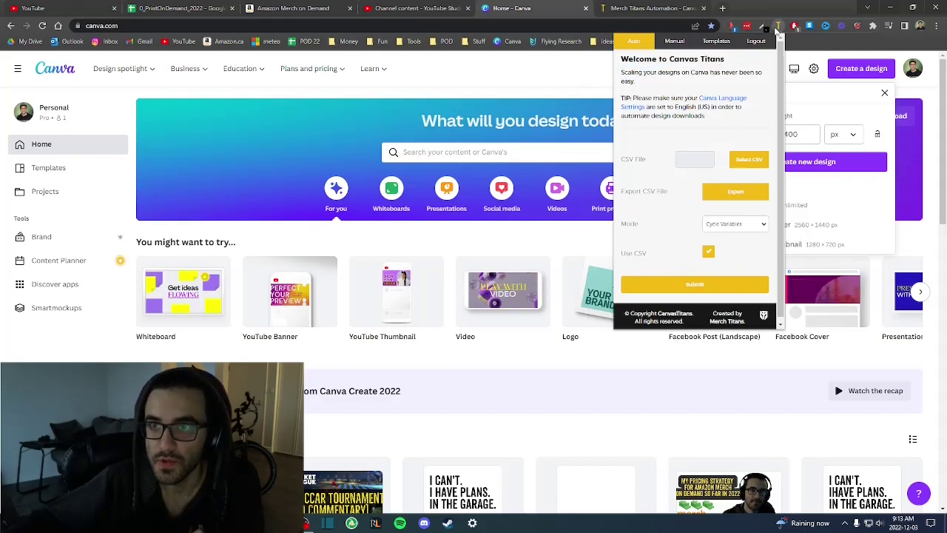
left_click_drag(726, 59, 674, 59)
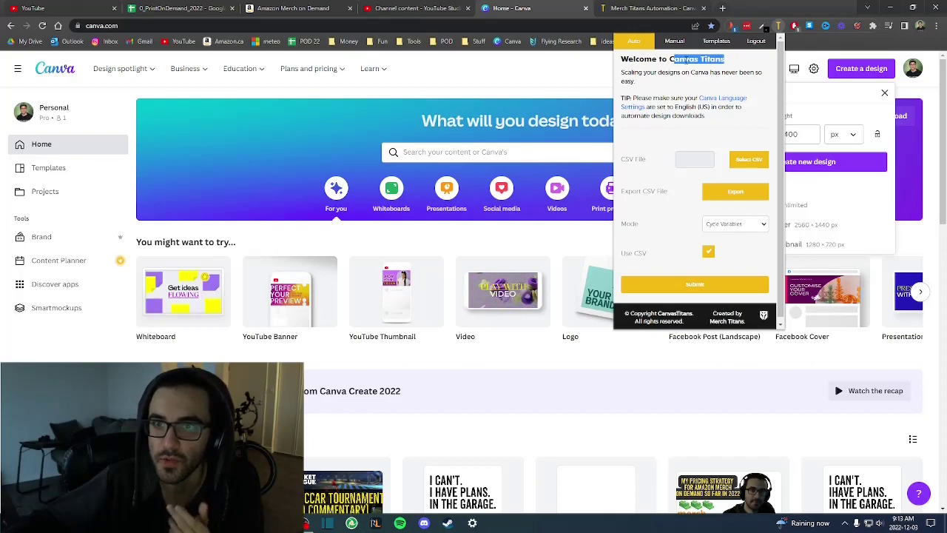
left_click(702, 59)
mouse_move(702, 59)
left_mouse_down()
mouse_move(669, 60)
mouse_move(720, 59)
left_mouse_up()
left_click(670, 59)
left_click(744, 49)
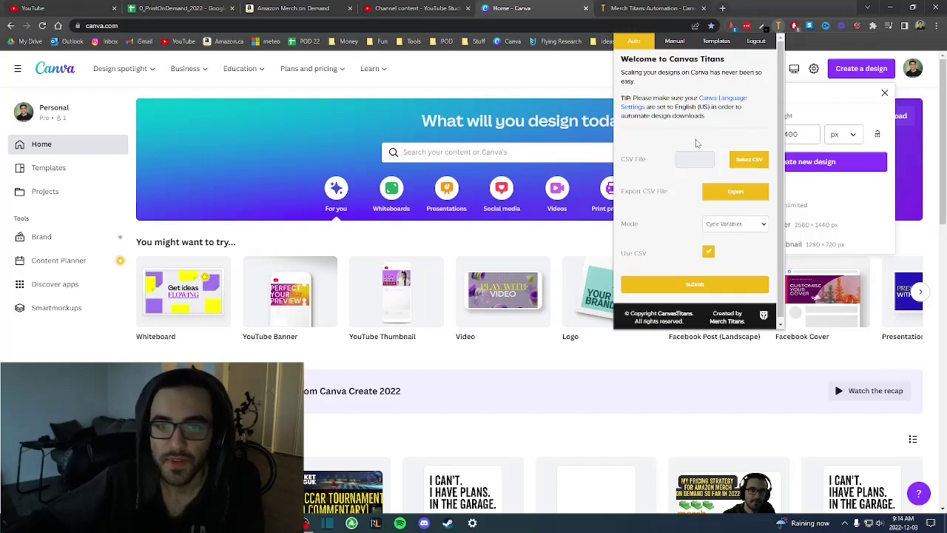
left_click(553, 105)
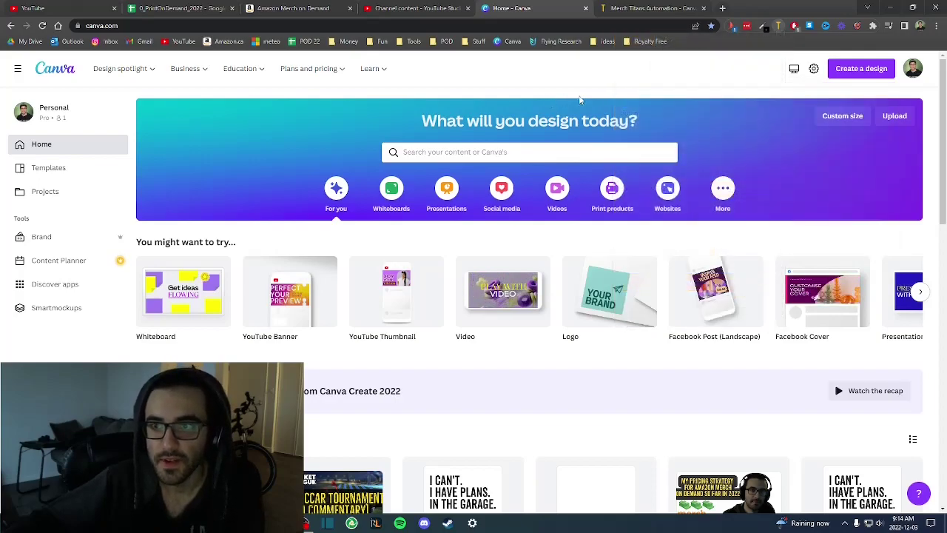
Create a new custom-size Canva design measuring 4500 × 5400 px.
left_click(861, 68)
left_click(747, 333)
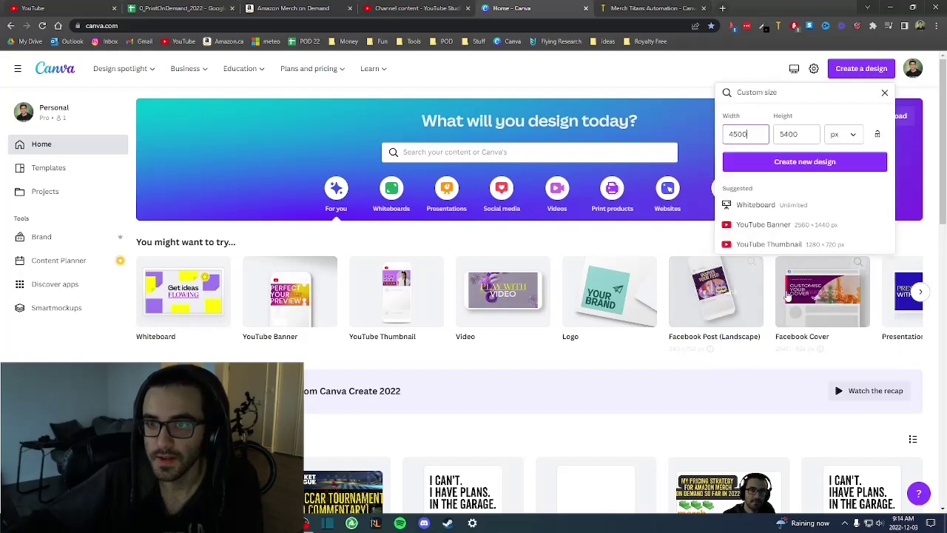
double_click(741, 134)
left_click(797, 130)
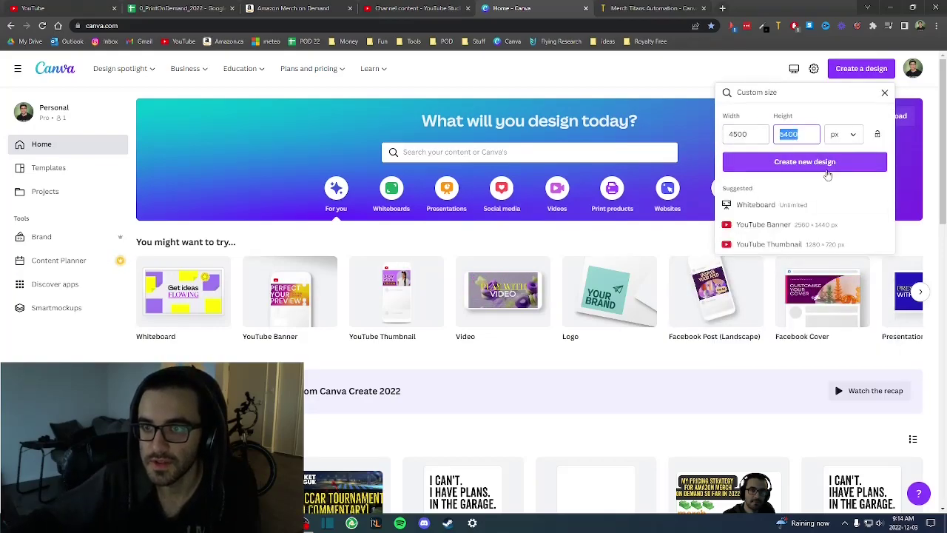
double_click(740, 134)
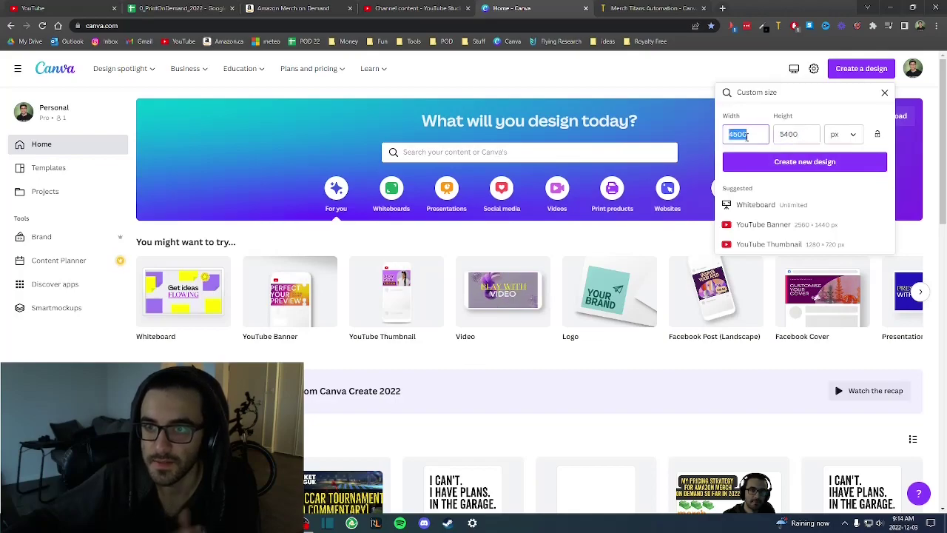
left_click(794, 164)
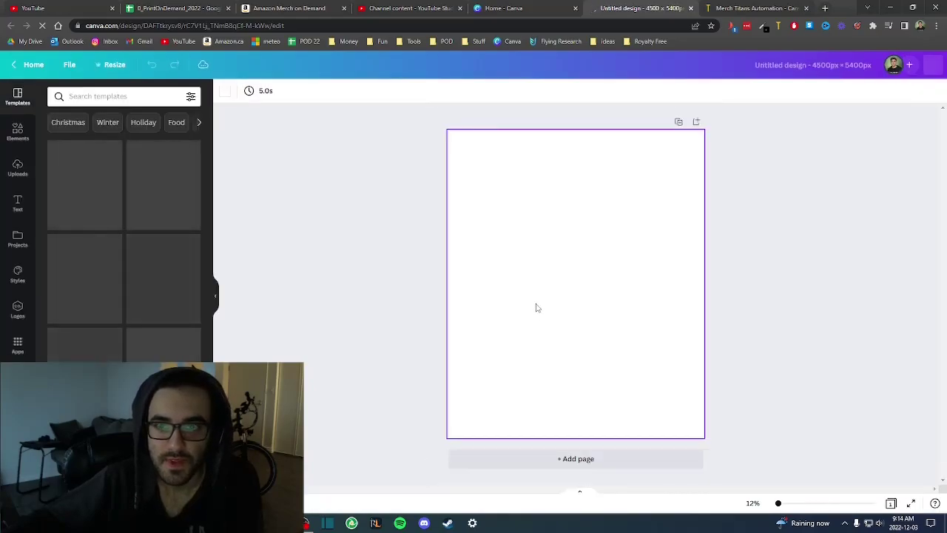
left_click(740, 8)
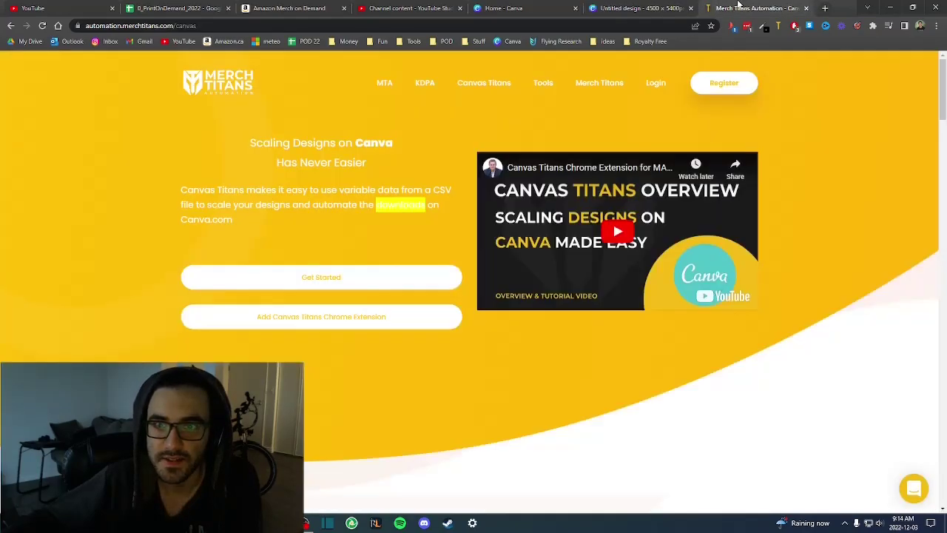
left_click(655, 7)
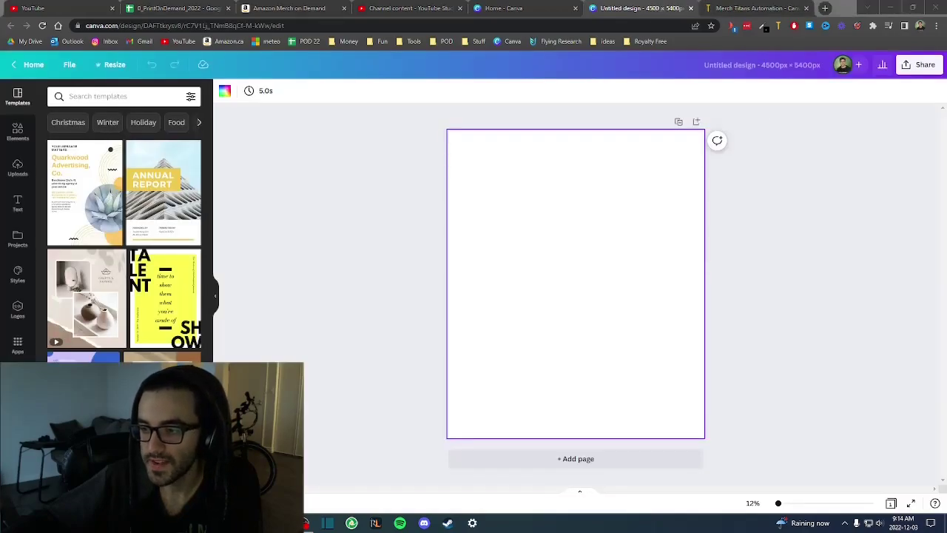
key("super+d")
key("super+d")
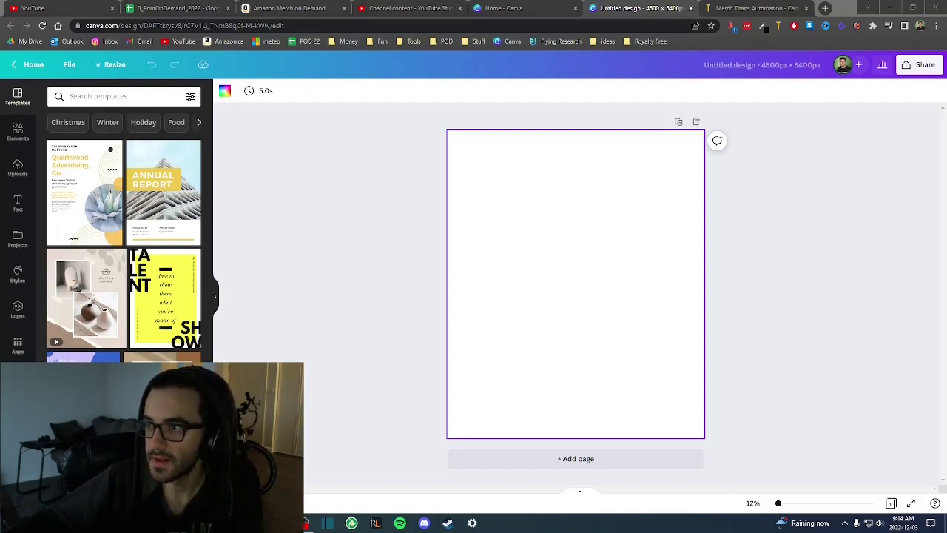
Switch to the variables folder in File Explorer and open age.csv in LibreOffice Calc with the default import settings.
key("alt+Tab")
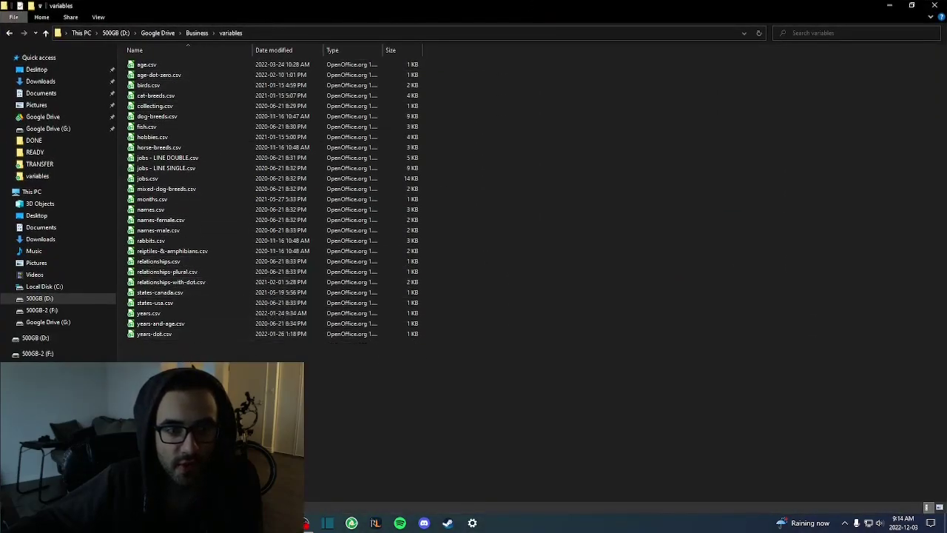
double_click(155, 66)
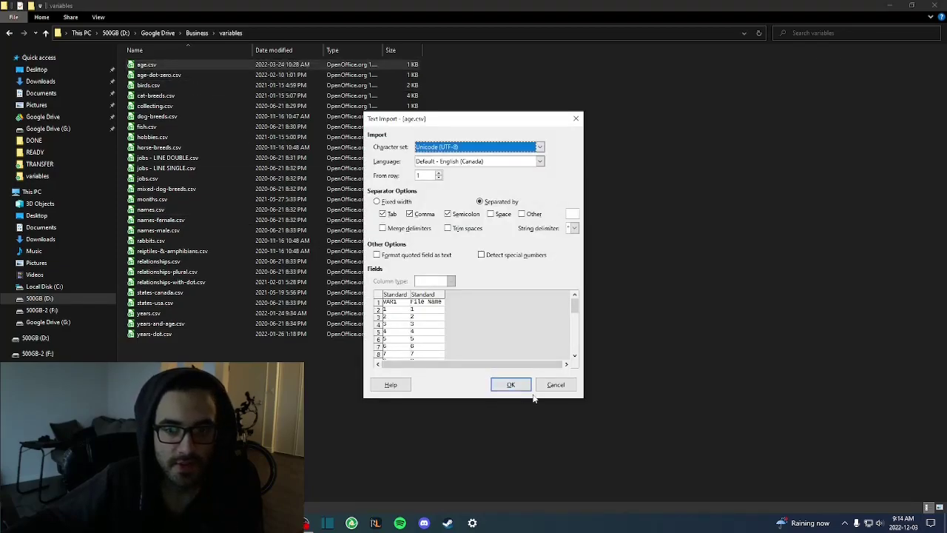
left_click(512, 387)
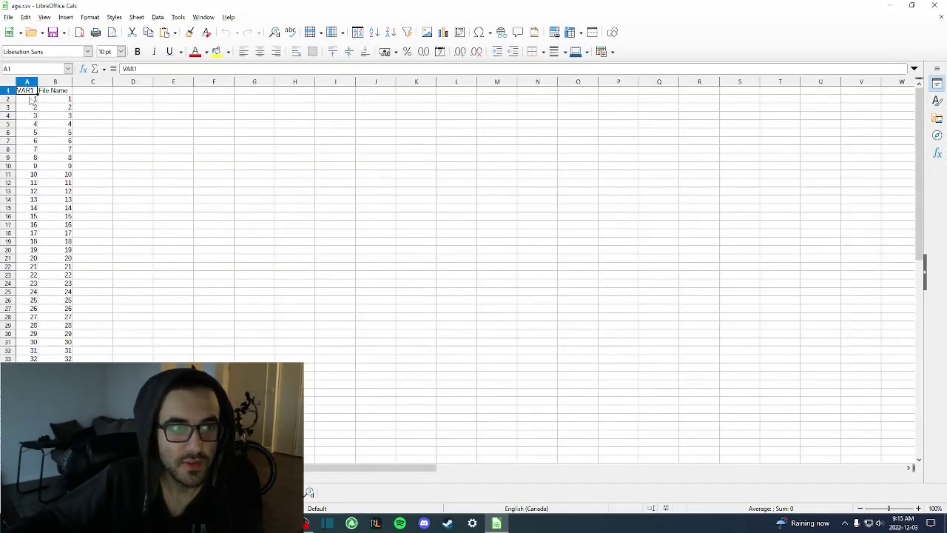
Examine the VAR1 and File Name columns in the age.csv spreadsheet, including their headers and rows of values.
key("Right")
left_click(28, 92)
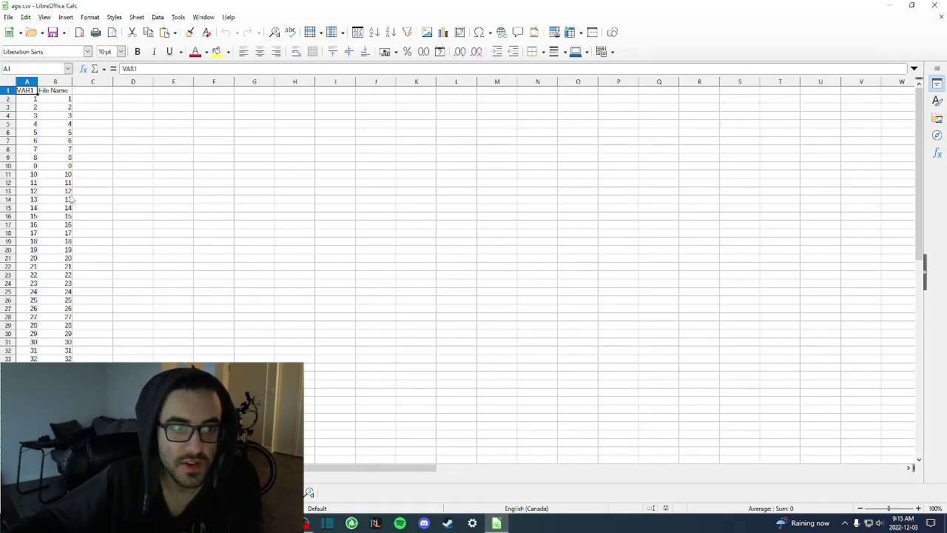
scroll(73, 197, "down", 6)
scroll(83, 245, "up", 6)
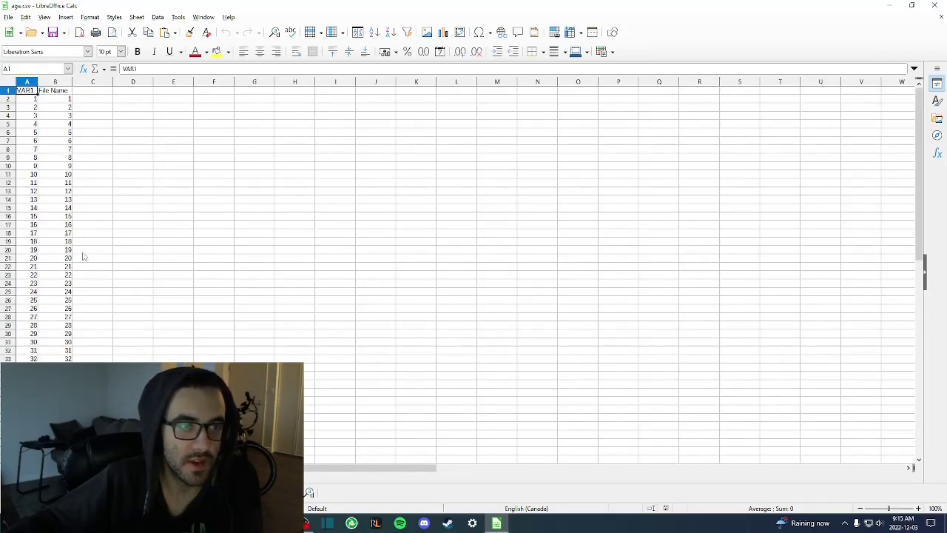
left_click(53, 91)
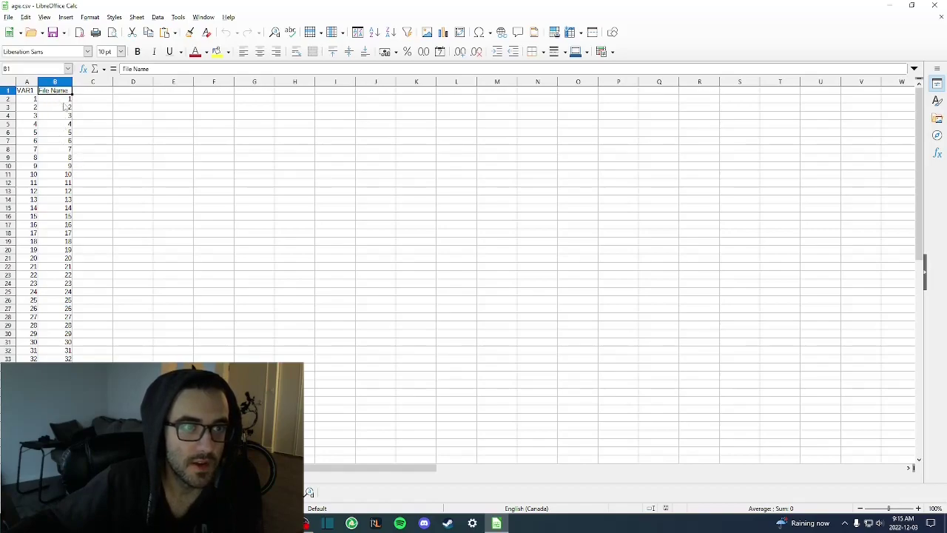
Examine the numbered rows of age.csv down to the last entry and return to the blank Canva design.
left_click(63, 105)
scroll(72, 162, "down", 4)
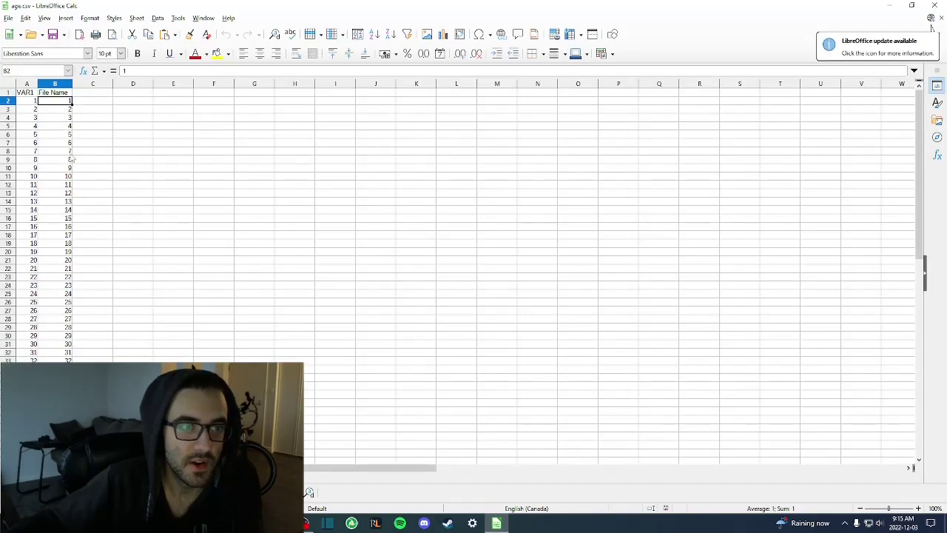
scroll(64, 155, "up", 4)
scroll(39, 355, "down", 4)
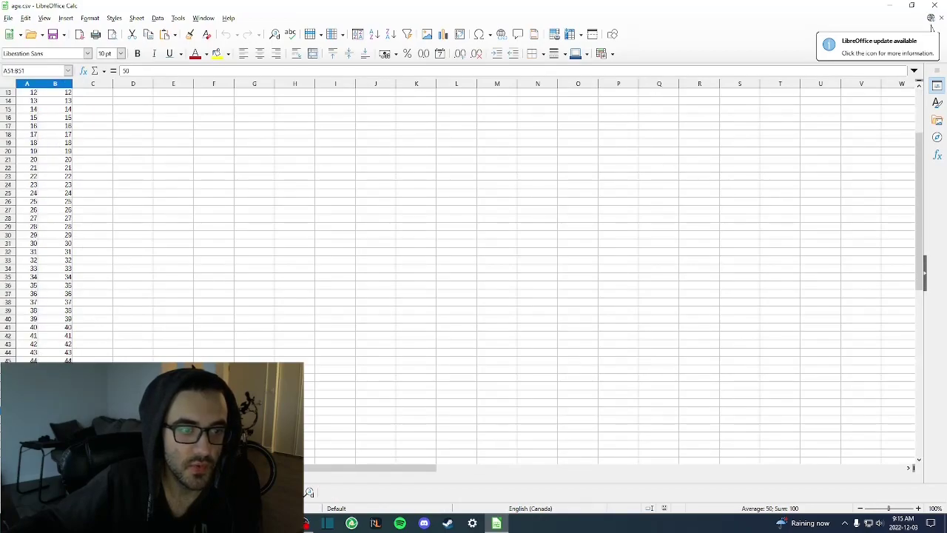
key("shift+Left")
left_click(889, 5)
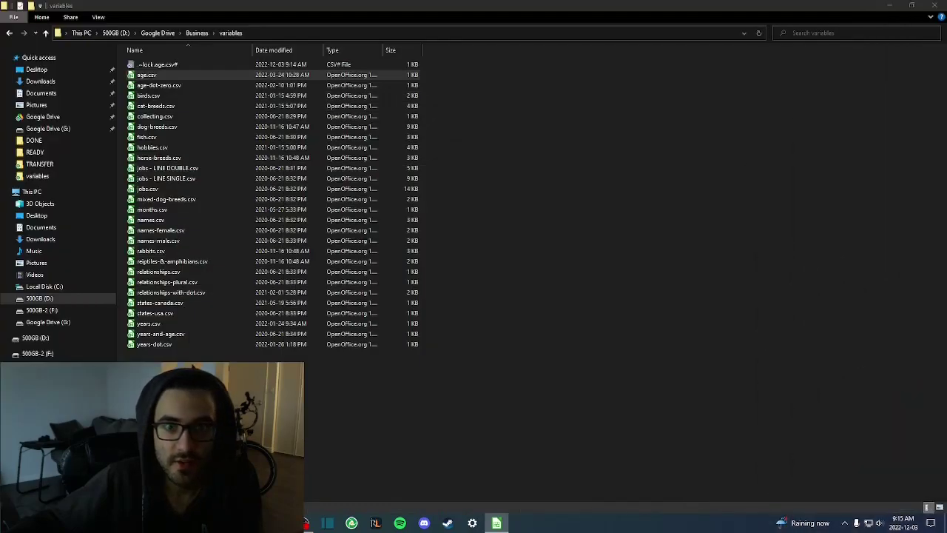
left_click(889, 5)
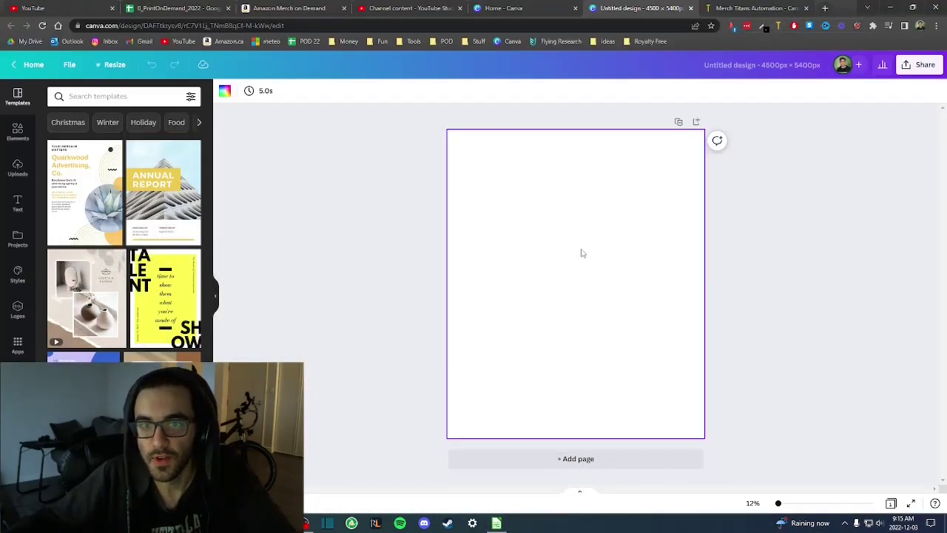
Add a heading reading "VAR1" to the blank page and place it centred near the page's upper edge.
left_click(18, 202)
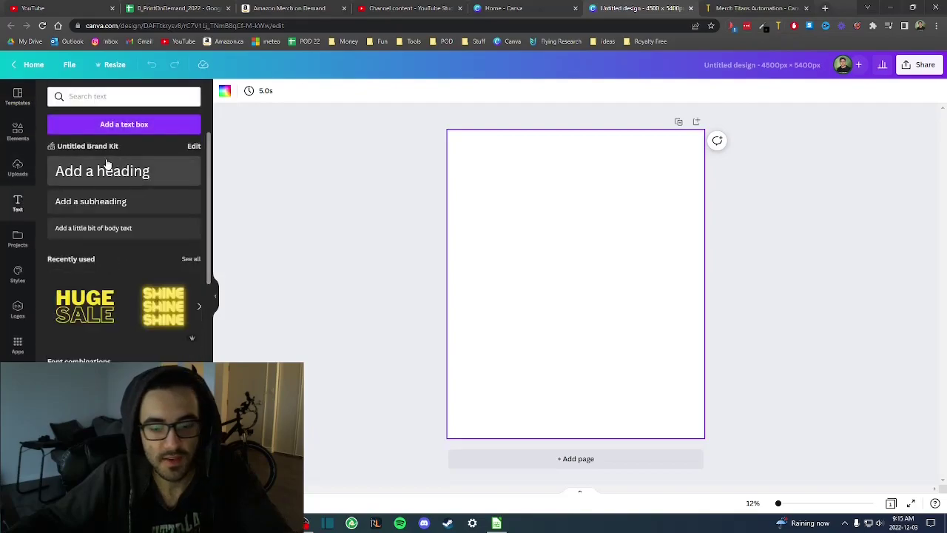
left_click(108, 163)
type("VAR")
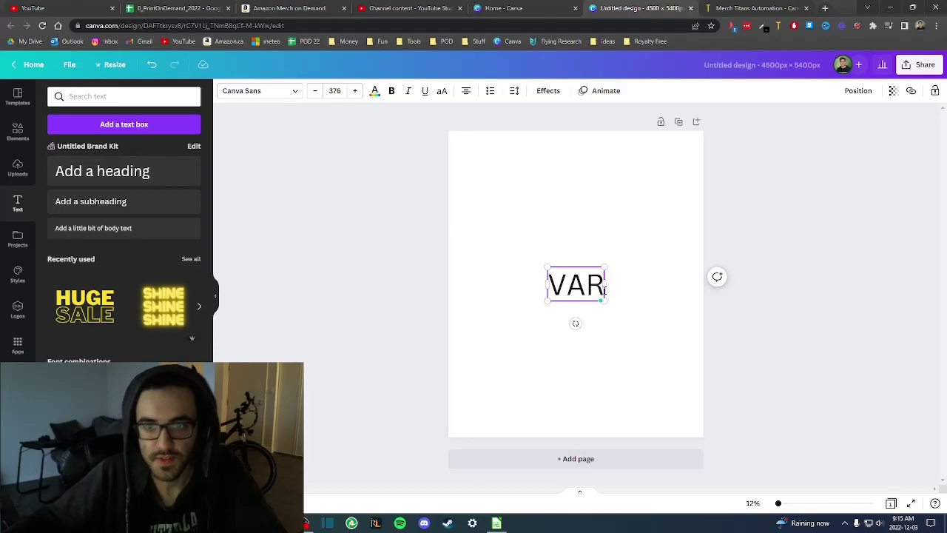
type("1")
left_click(633, 282)
left_click_drag(591, 290, 590, 191)
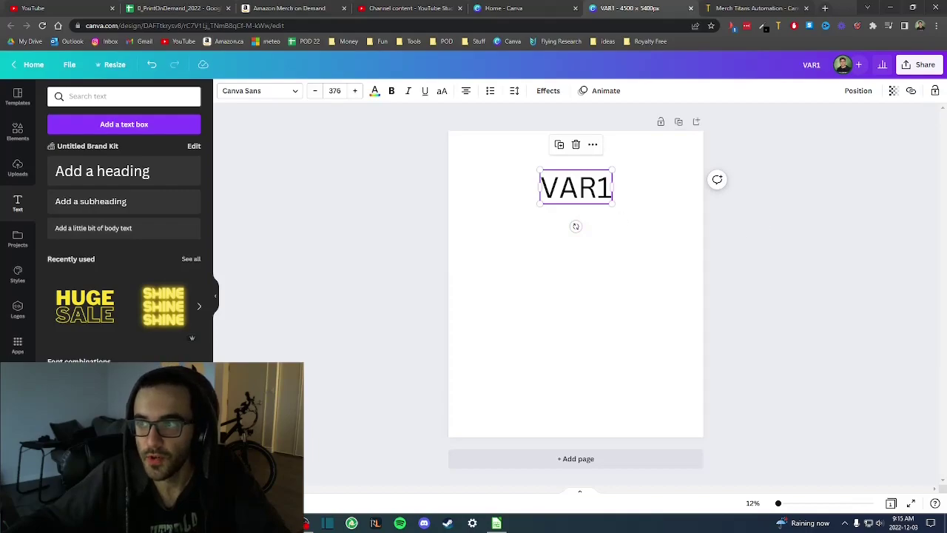
Bring the age.csv spreadsheet over the design to compare its VAR1 column header with the heading, and move it away again.
left_click_drag(946, 104, 839, 161)
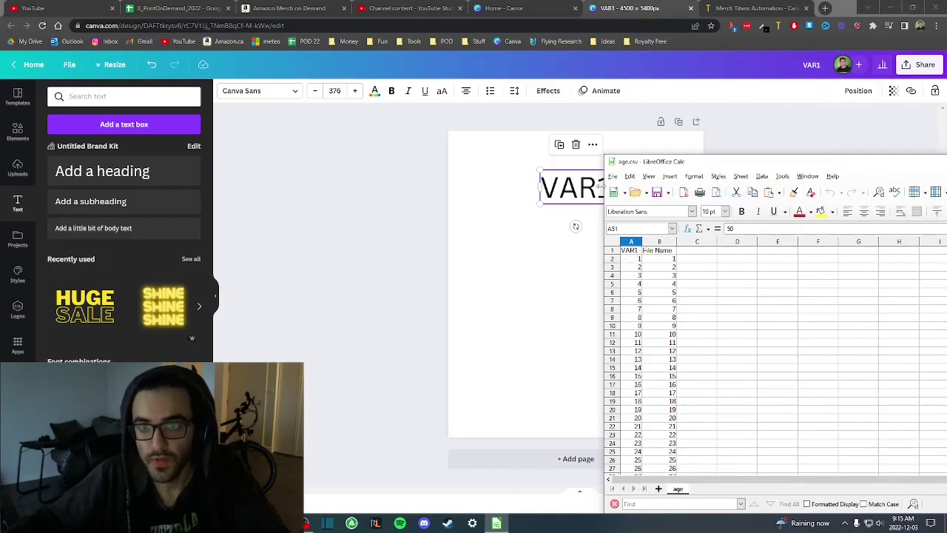
left_click(636, 251)
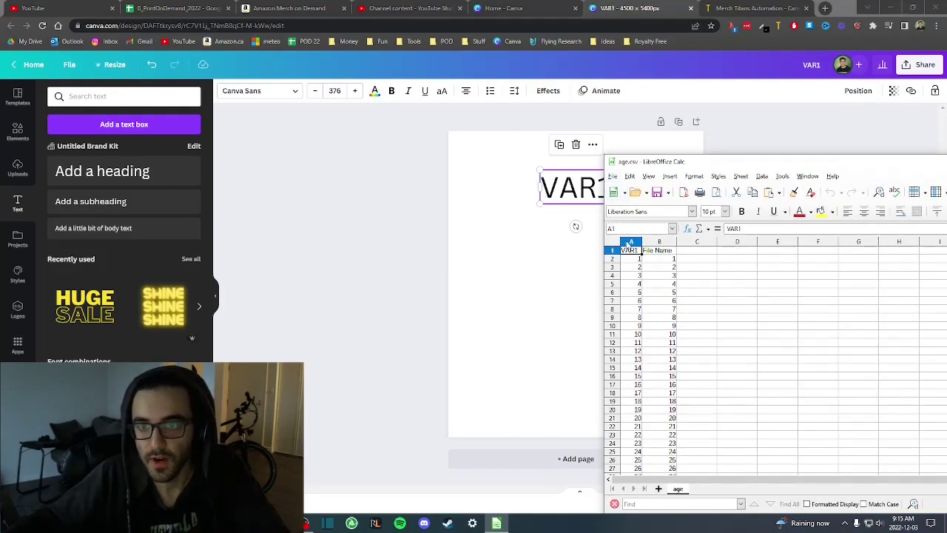
left_click_drag(685, 162, 946, 169)
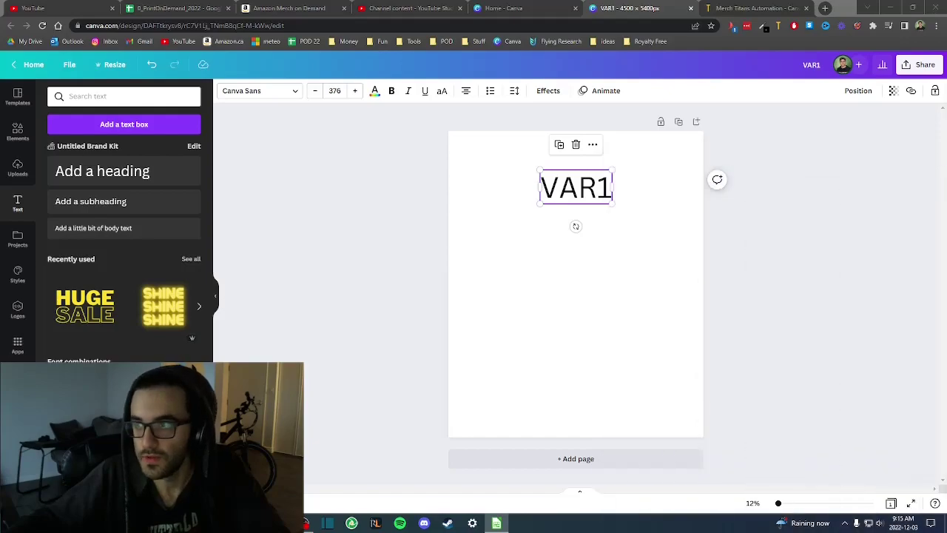
left_click(570, 291)
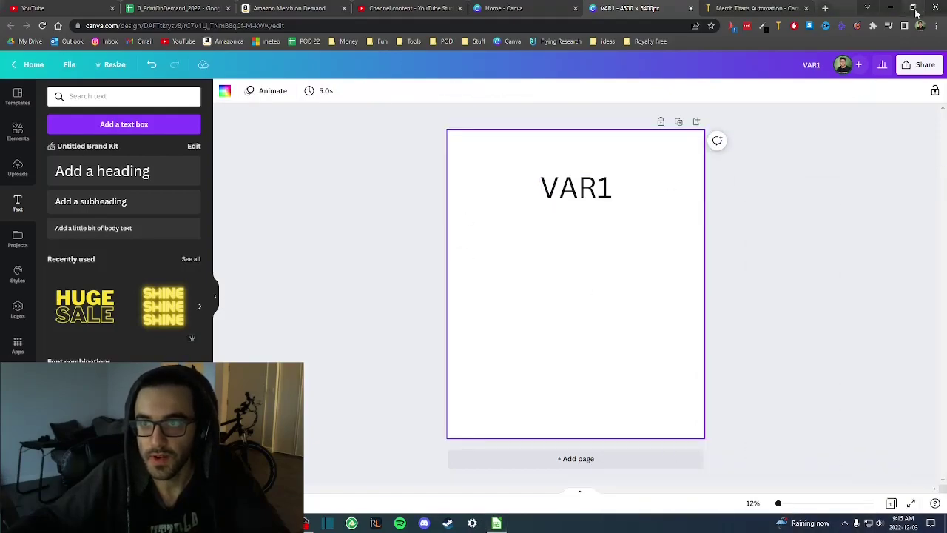
Load age.csv into Canvas Titans, run Cycle Variables on the VAR1 heading, and dismiss the completion alert.
left_click(779, 28)
left_click(748, 158)
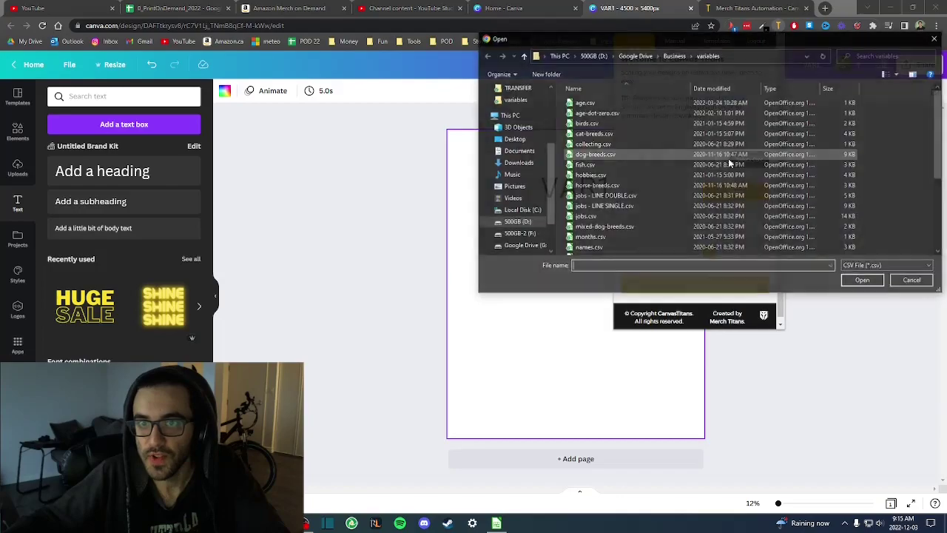
left_click(592, 104)
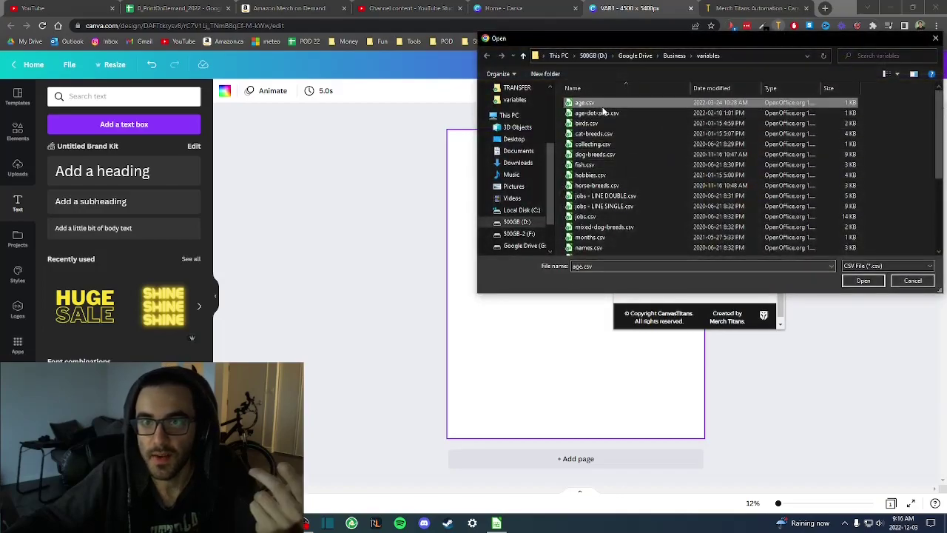
left_click(861, 281)
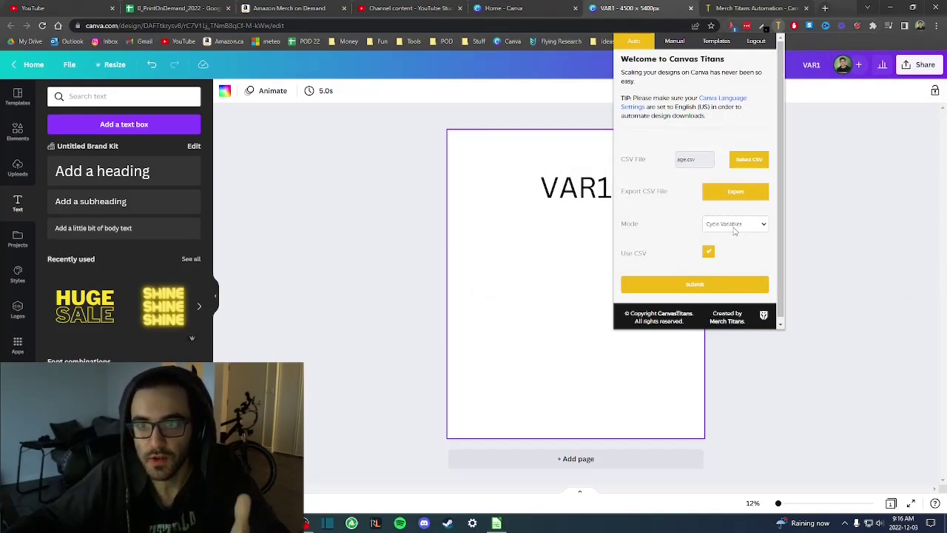
left_click(693, 286)
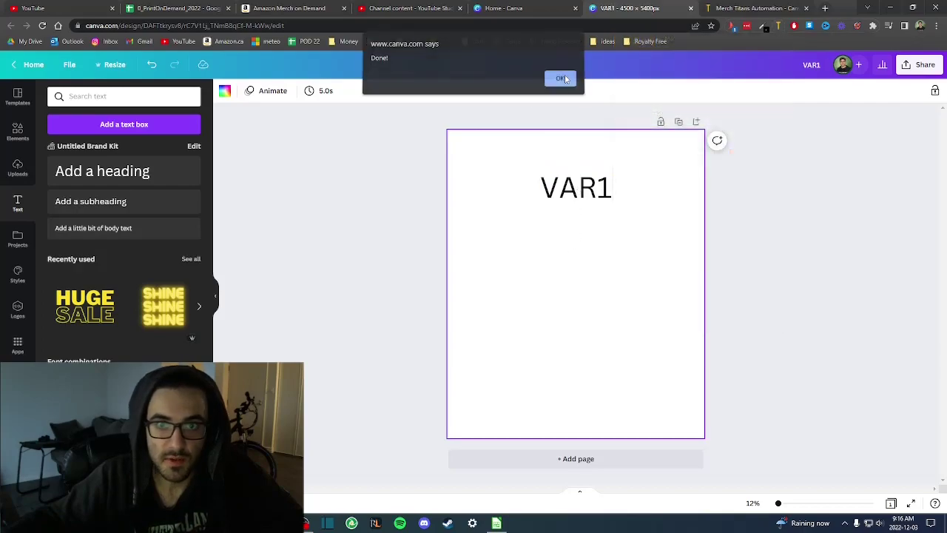
left_click(560, 82)
Add an "I am" heading near the top of the page and position the VAR1 text beneath it.
left_click_drag(576, 188, 572, 259)
left_click(599, 336)
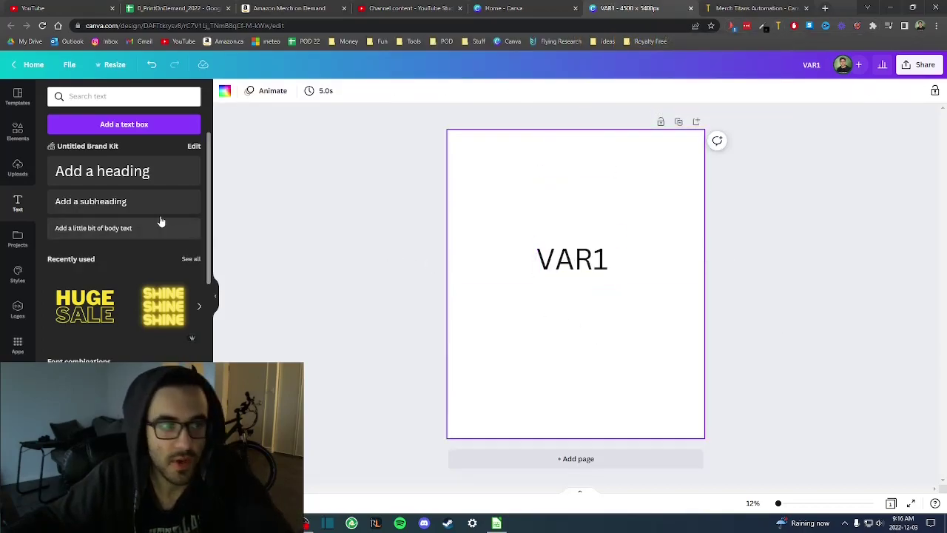
left_click(127, 182)
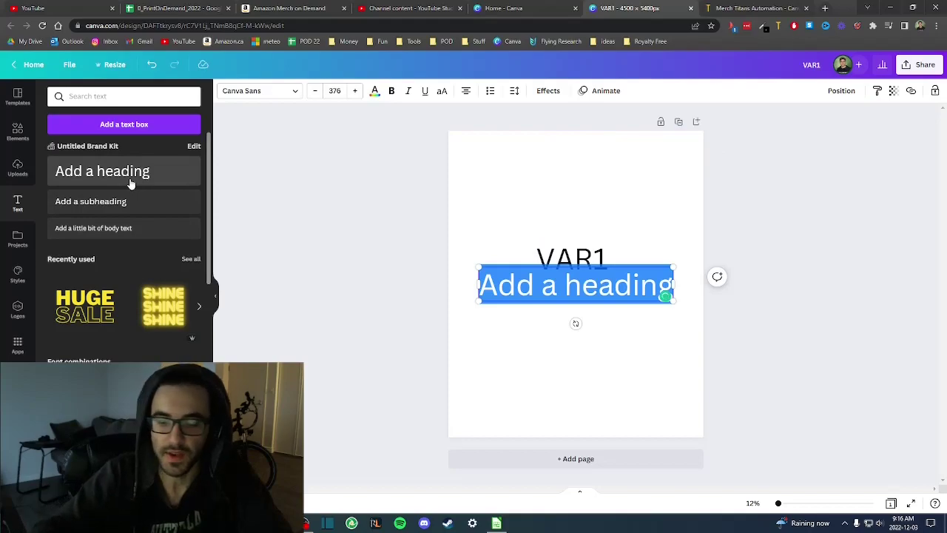
type("a")
key("BackSpace")
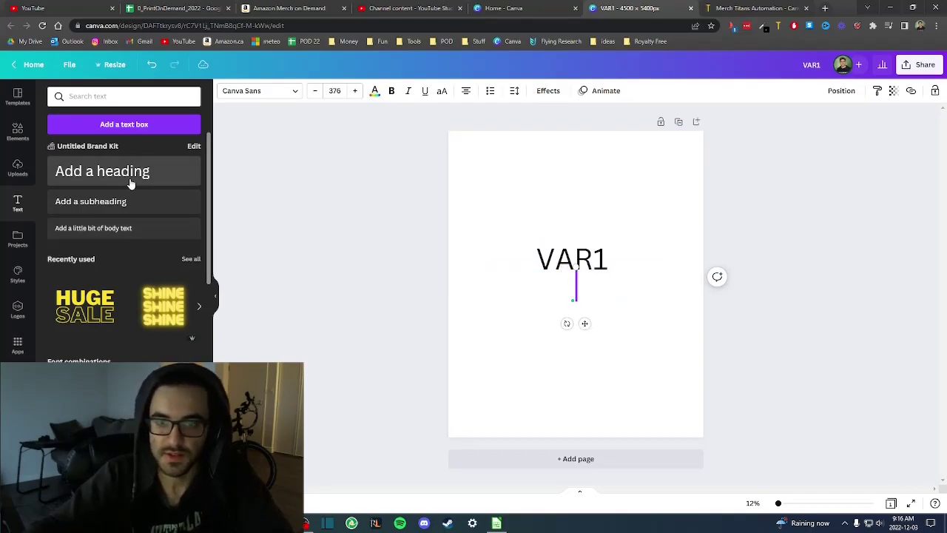
type("I am")
left_click(615, 338)
left_click_drag(576, 293, 575, 182)
mouse_move(576, 260)
left_mouse_down()
mouse_move(584, 208)
mouse_move(575, 209)
mouse_move(577, 249)
left_mouse_up()
Duplicate the "I am" text, change the copy to "years old", and place it just below VAR1.
left_click(607, 175)
left_click(576, 182)
key("Return")
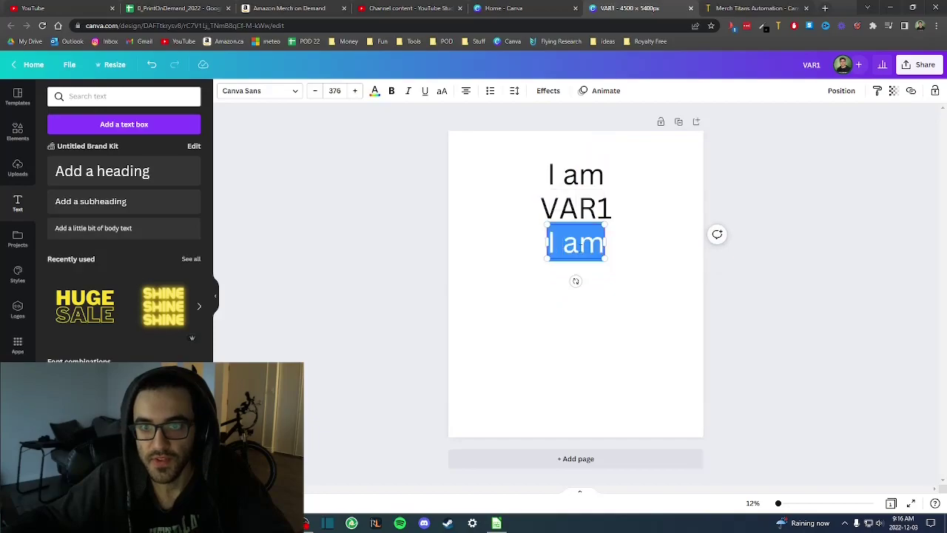
type("years old")
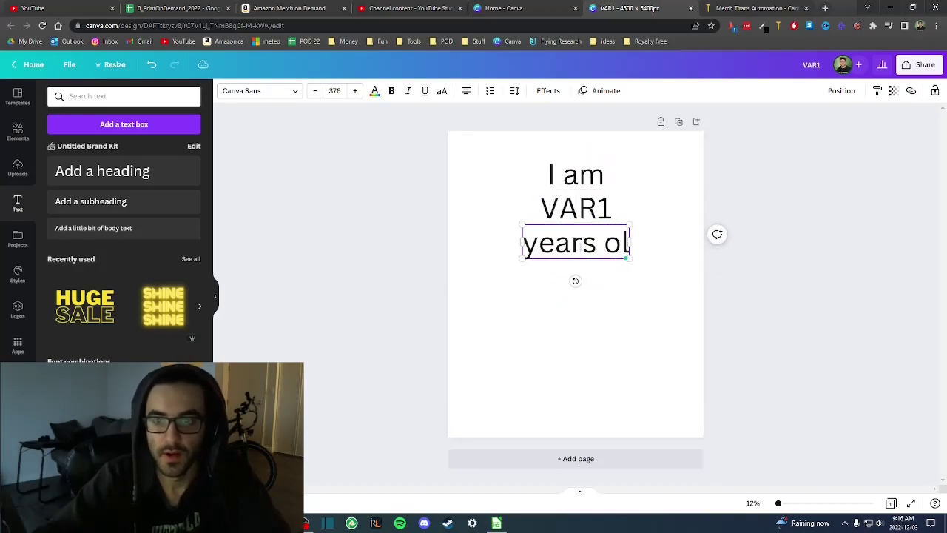
left_click(619, 303)
left_click_drag(578, 243, 577, 234)
Enlarge all three text lines together to about font size 626 and move VAR1 and "years old" up closer to "I am".
left_click(501, 317)
left_click_drag(414, 145, 699, 296)
left_click_drag(514, 283, 469, 303)
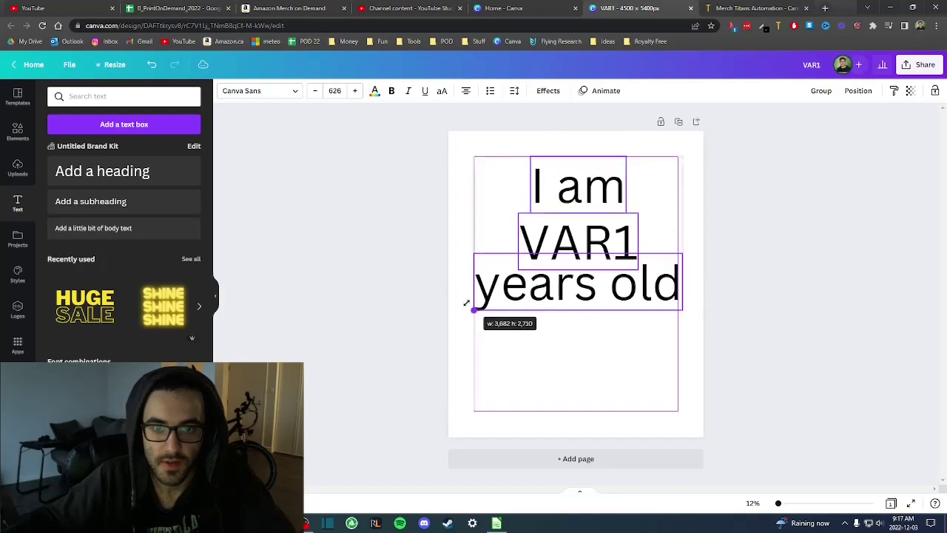
left_click(589, 385)
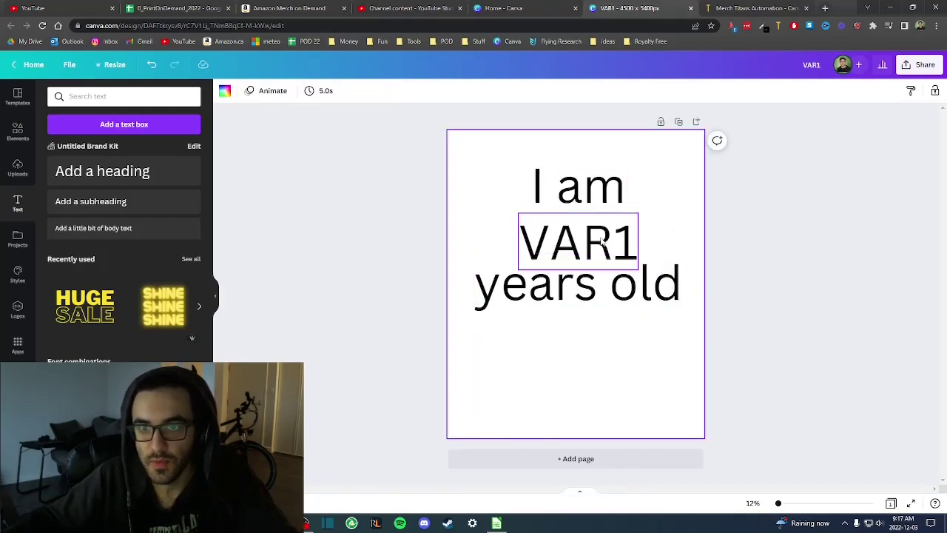
left_click_drag(399, 248, 610, 335)
left_click_drag(590, 287, 589, 281)
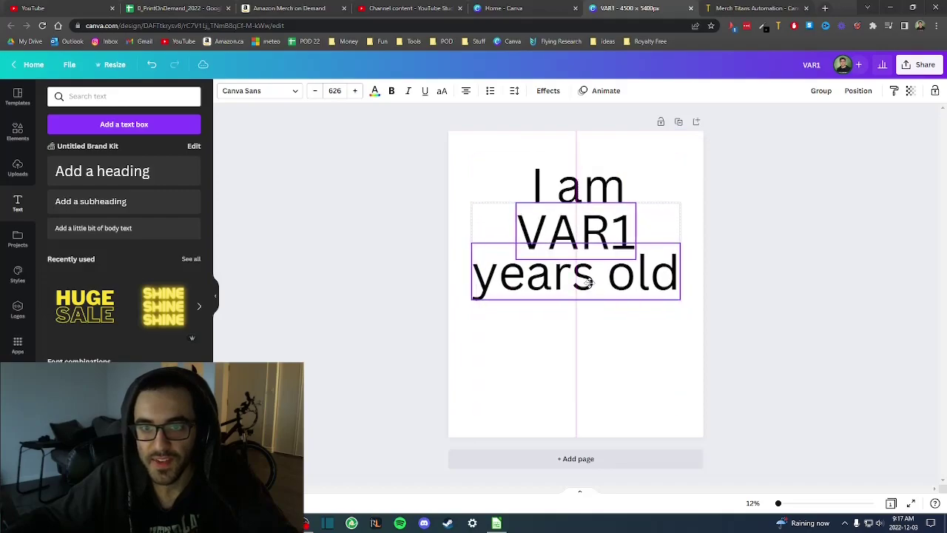
left_click(634, 356)
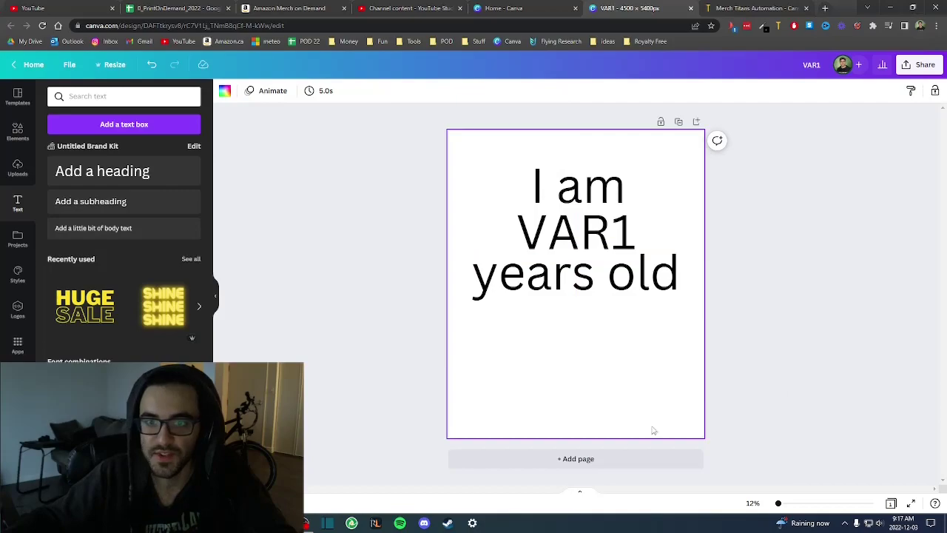
Run Canvas Titans on the "I am VAR1 years old" design using age.csv in Cycle Variables mode.
left_click(777, 28)
left_click(743, 161)
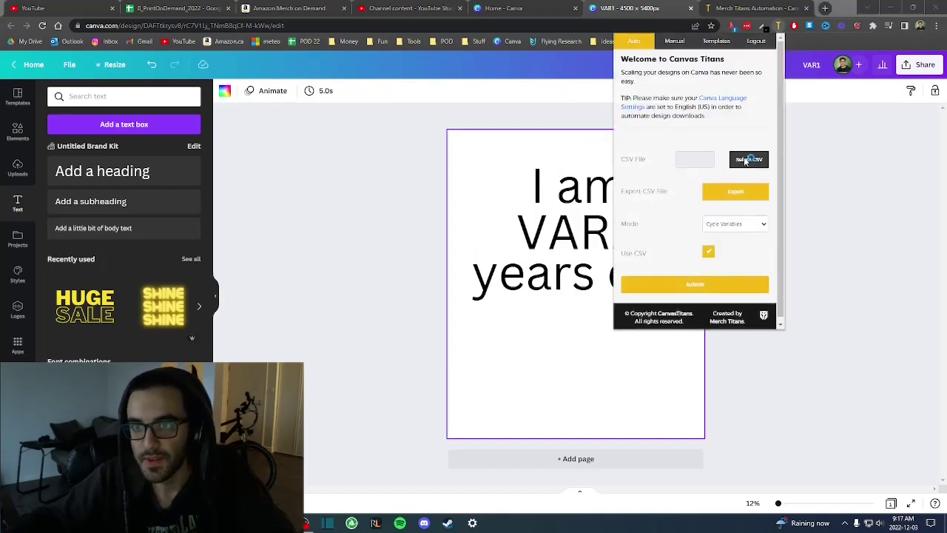
left_click(606, 101)
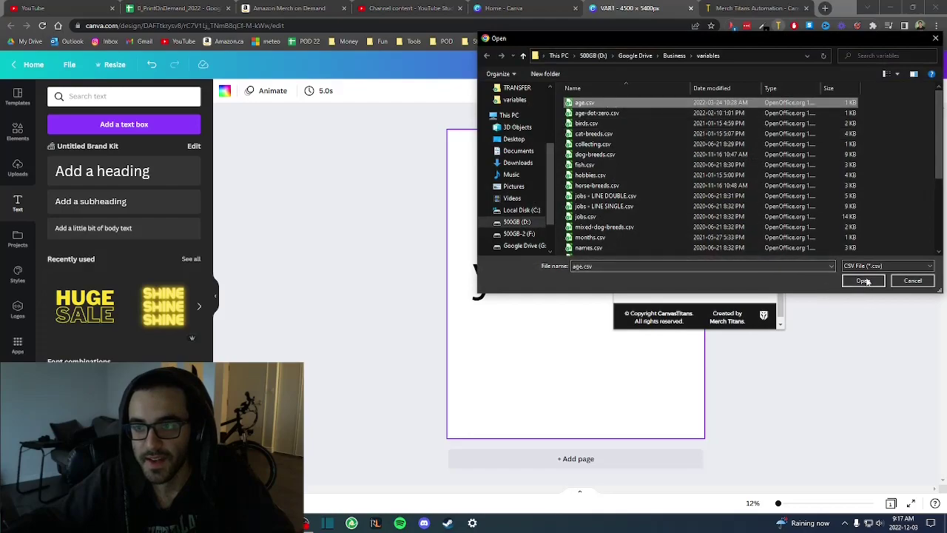
left_click(864, 281)
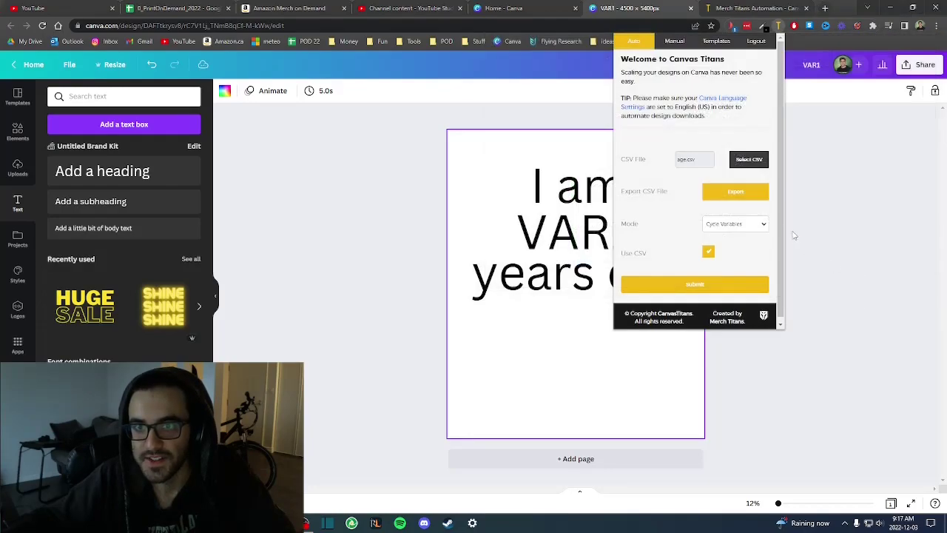
left_click(734, 225)
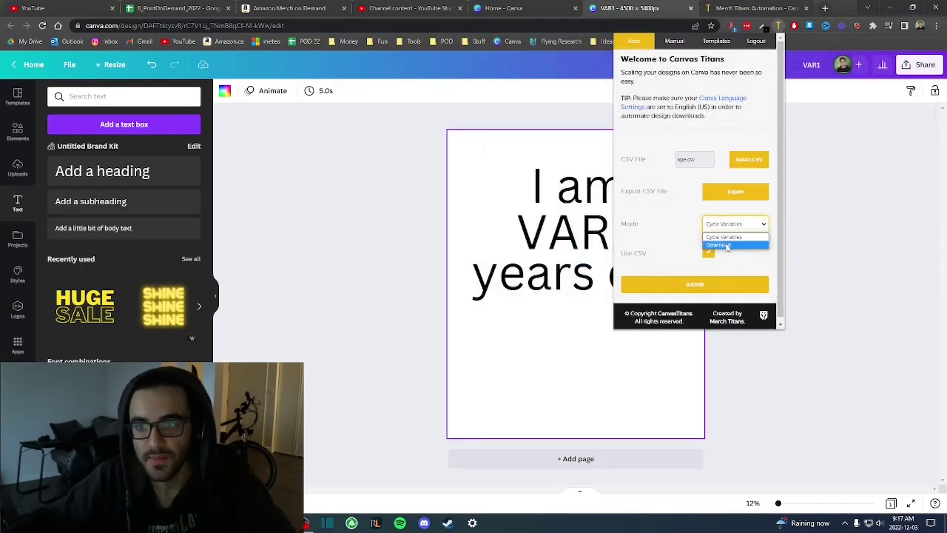
left_click(724, 236)
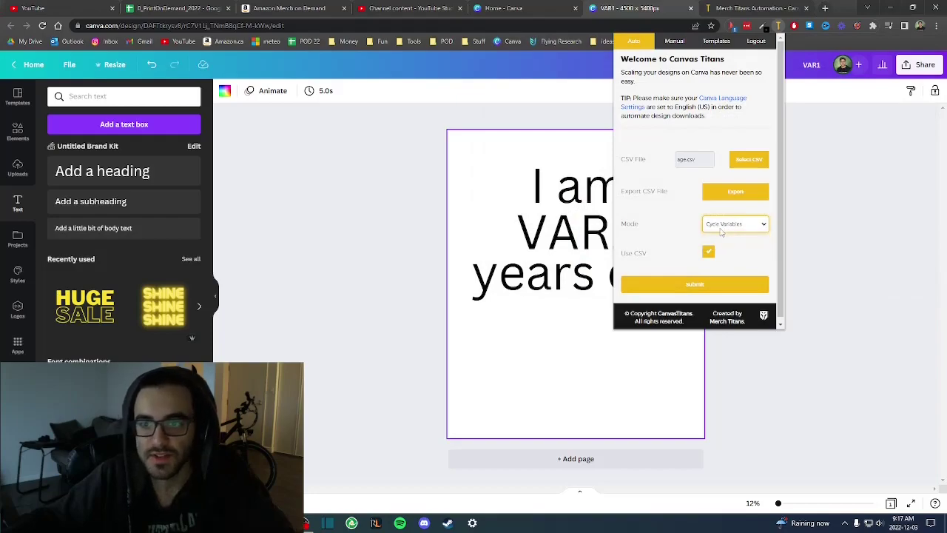
left_click(700, 287)
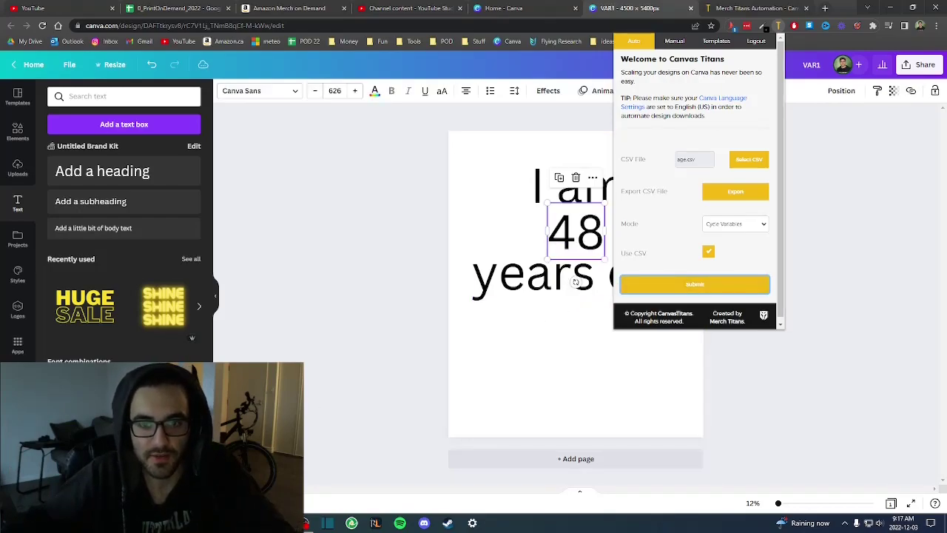
Switch to the variables folder in File Explorer and look over the CSV variable files, from age.csv to years-dot.csv.
key("alt+Tab")
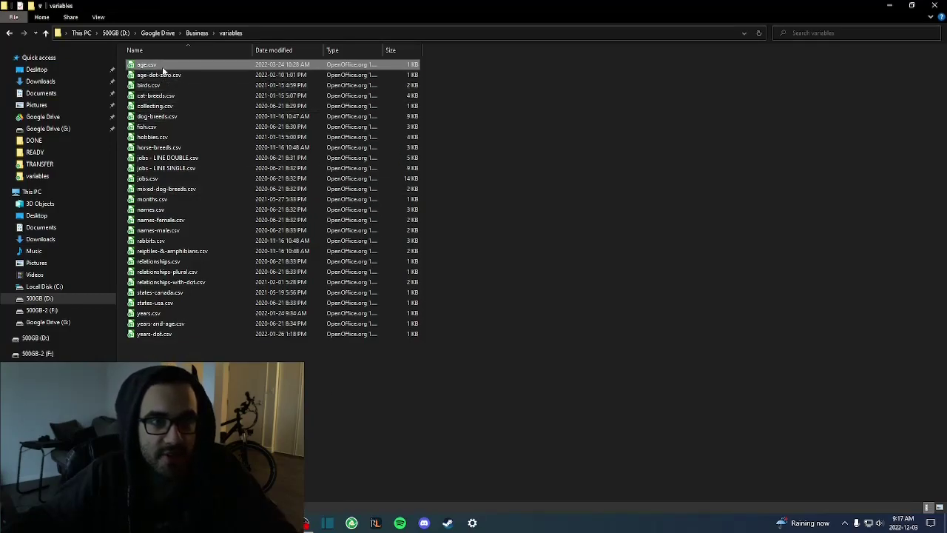
left_click(160, 85)
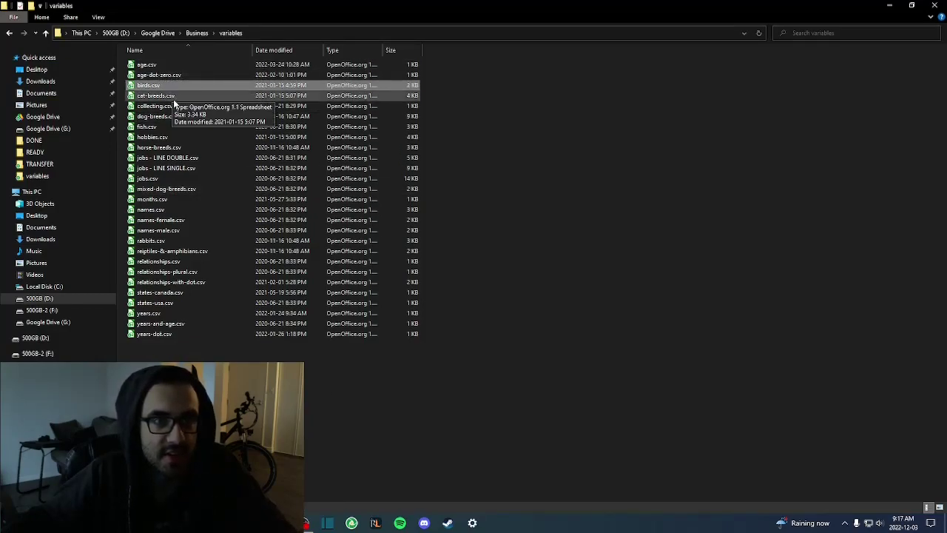
key("ctrl+a")
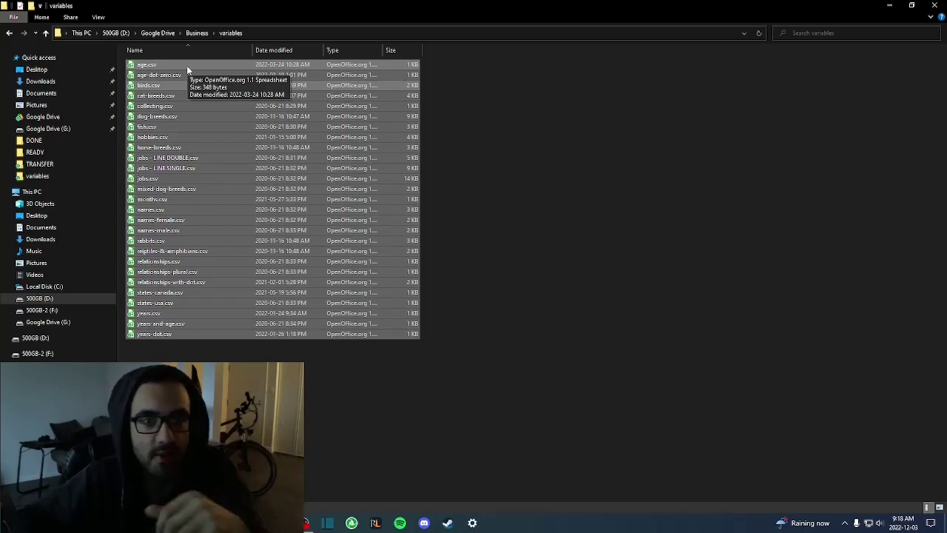
left_click(192, 396)
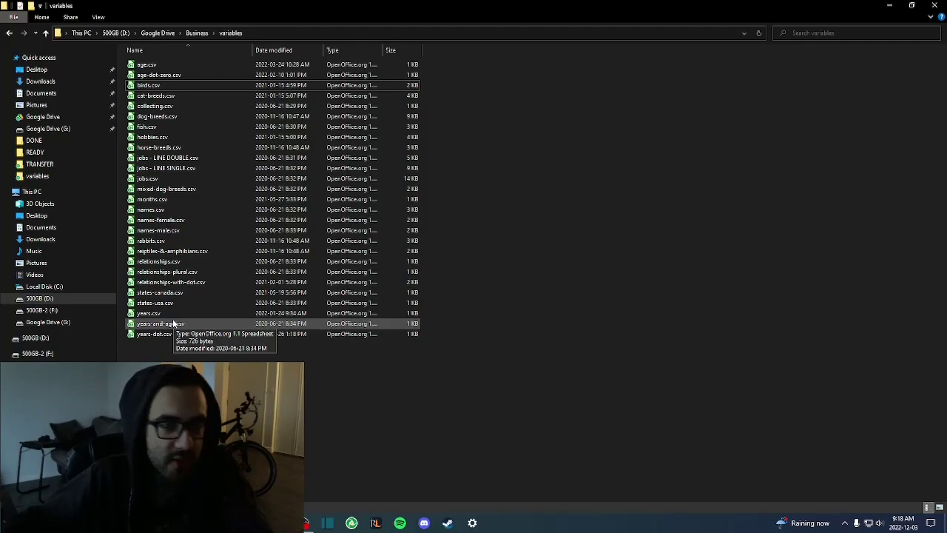
left_click(159, 65)
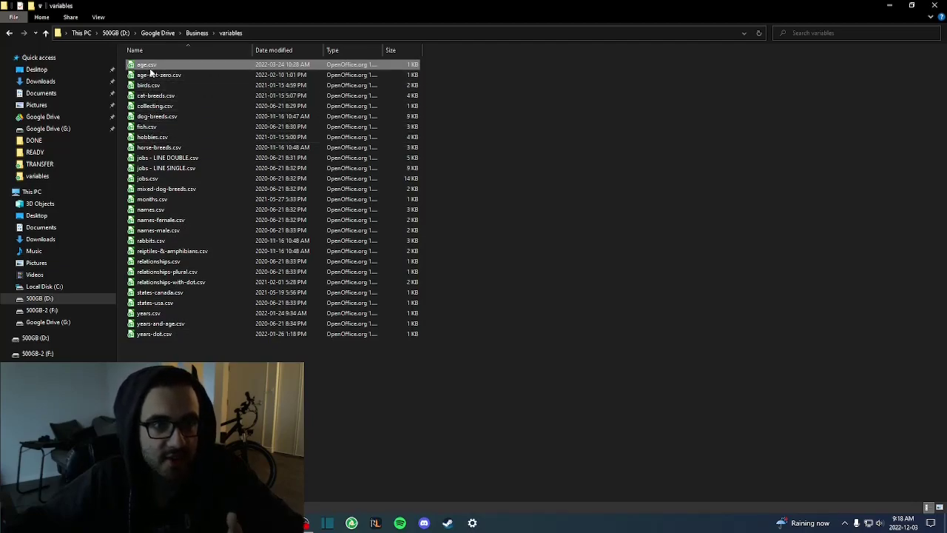
Open names.csv from the variables folder, look through its list of names, and close the file.
double_click(160, 210)
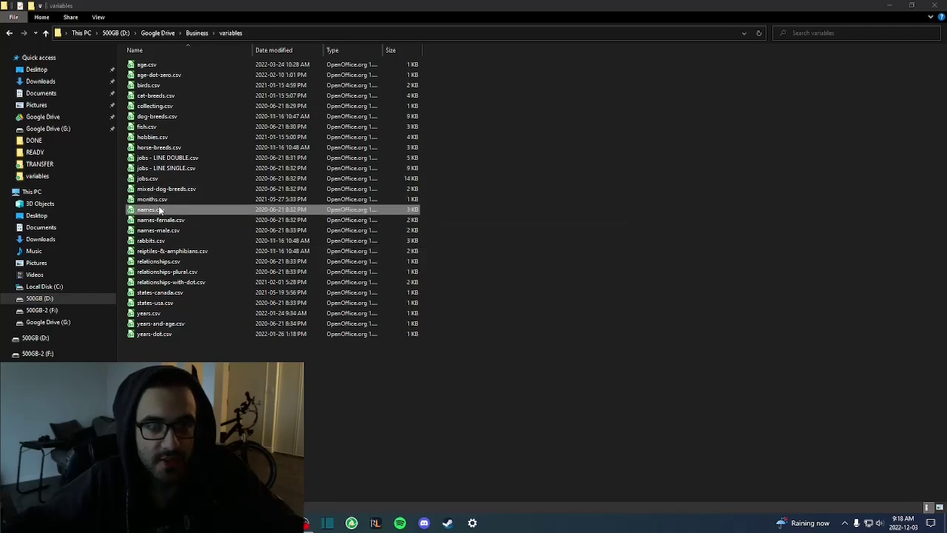
left_click(510, 385)
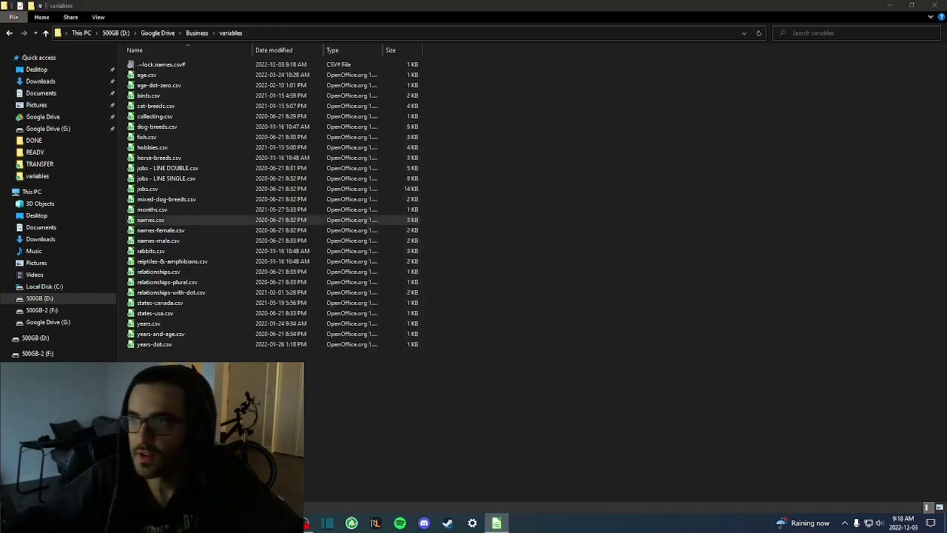
scroll(308, 259, "down", 20)
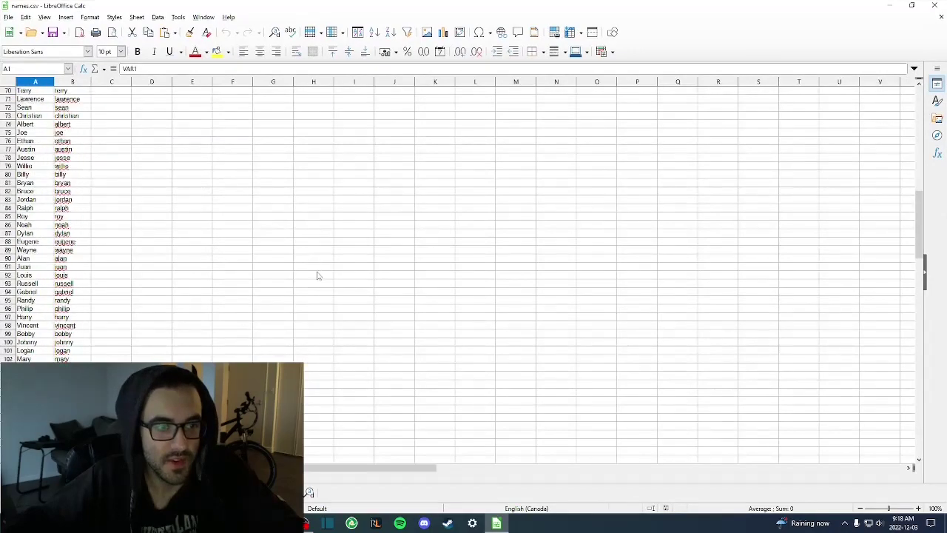
left_click(934, 4)
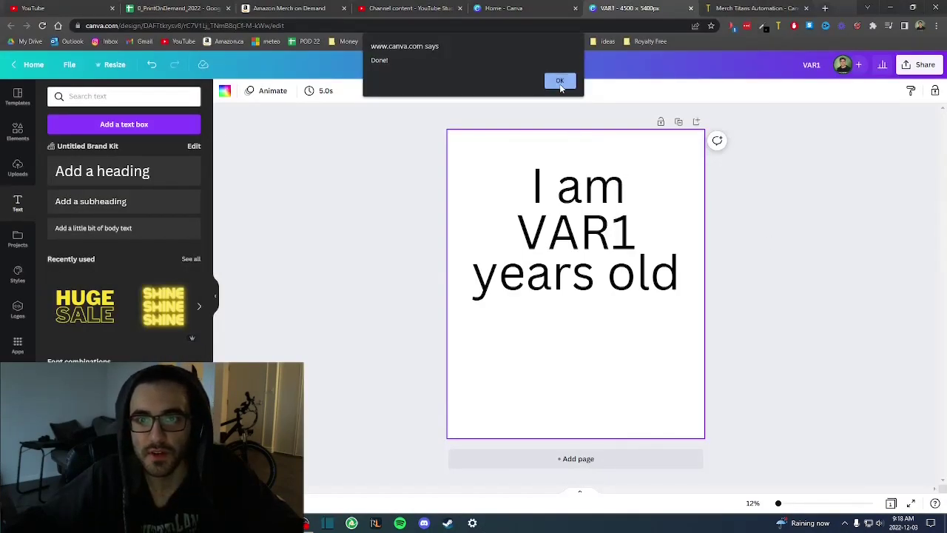
Duplicate the page holding the "I am VAR1 years old" design and change "I am" to "i" on the copy.
left_click(560, 82)
left_click(678, 126)
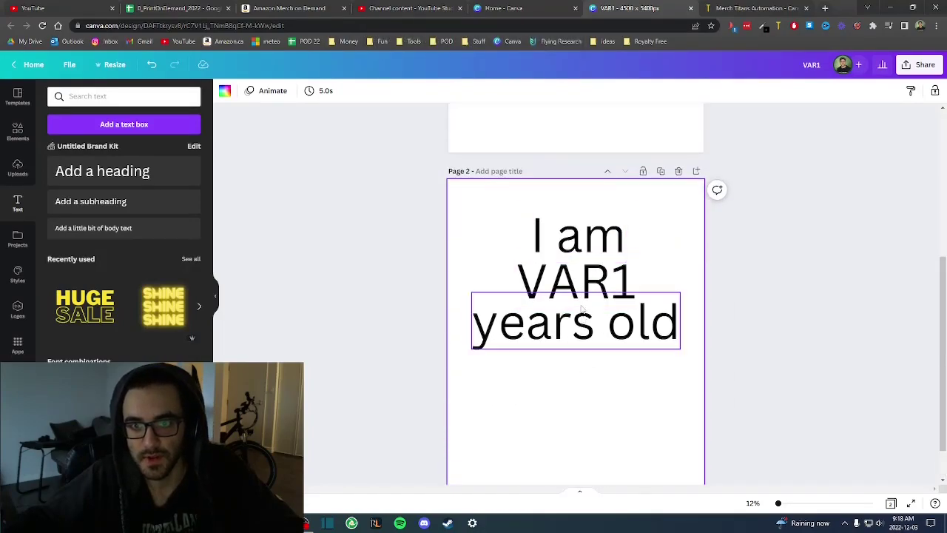
left_click(583, 242)
double_click(583, 242)
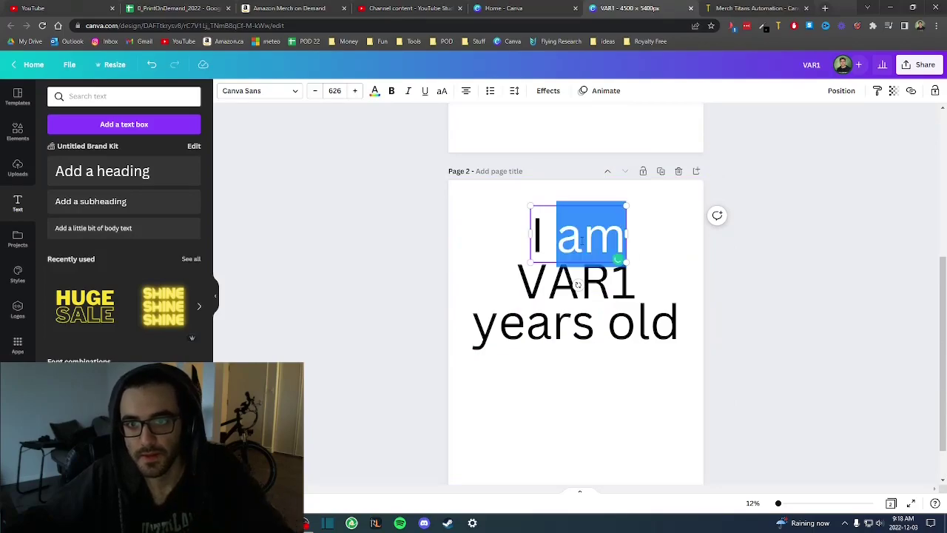
triple_click(583, 240)
type("i")
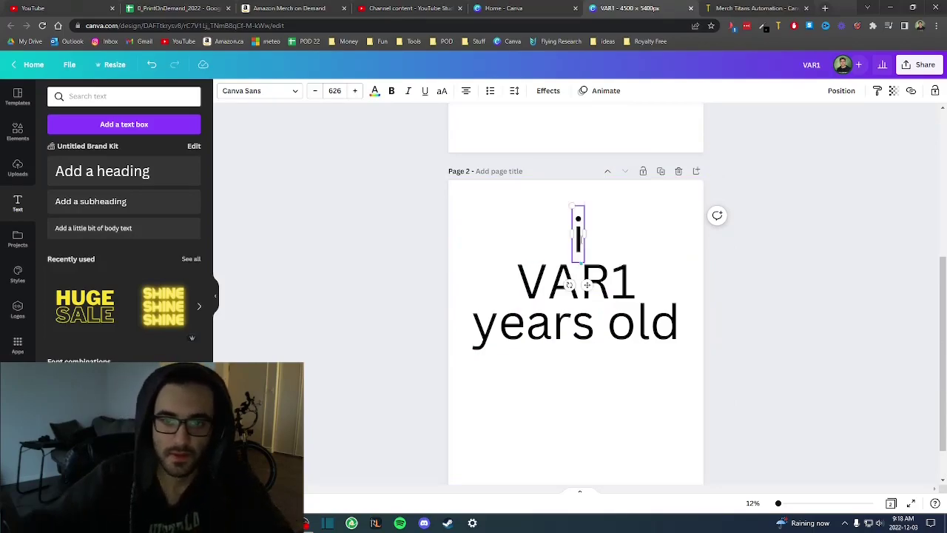
Delete the "years old" text, move VAR1 lower on the page, and shift "i" to the left.
left_click(567, 333)
key("Delete")
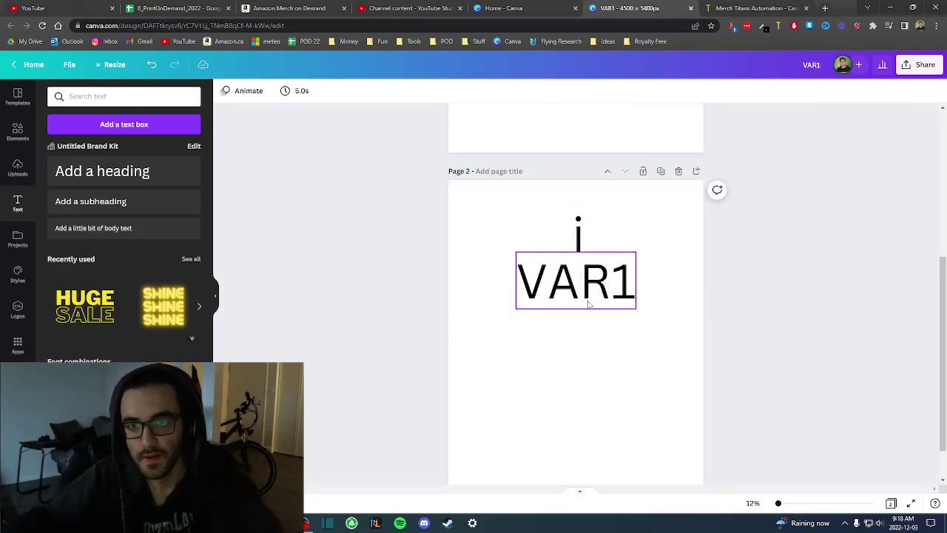
left_click_drag(592, 285, 596, 329)
left_click_drag(579, 237, 522, 247)
Search the elements for "heart" and add the solid red heart graphic to the page.
left_click(17, 132)
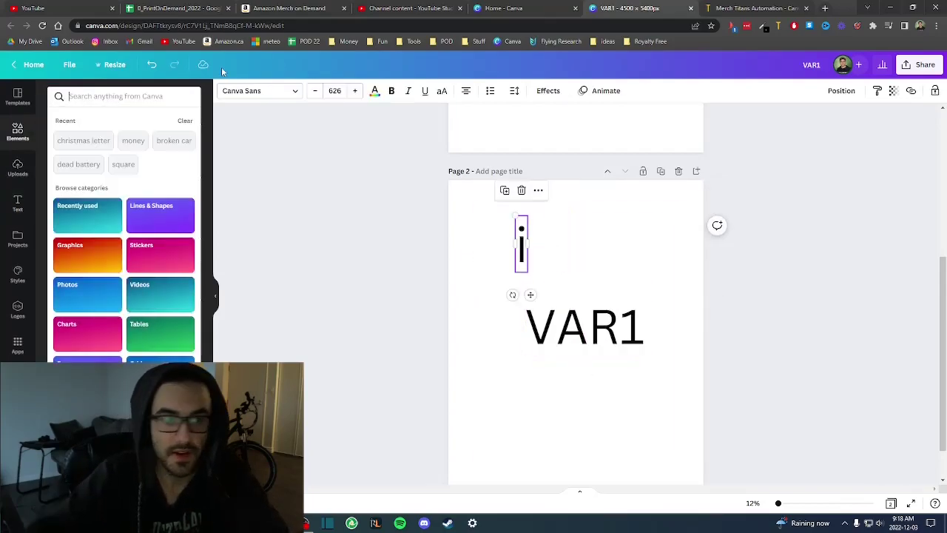
type("heart")
key("Return")
left_click(114, 99)
key("Return")
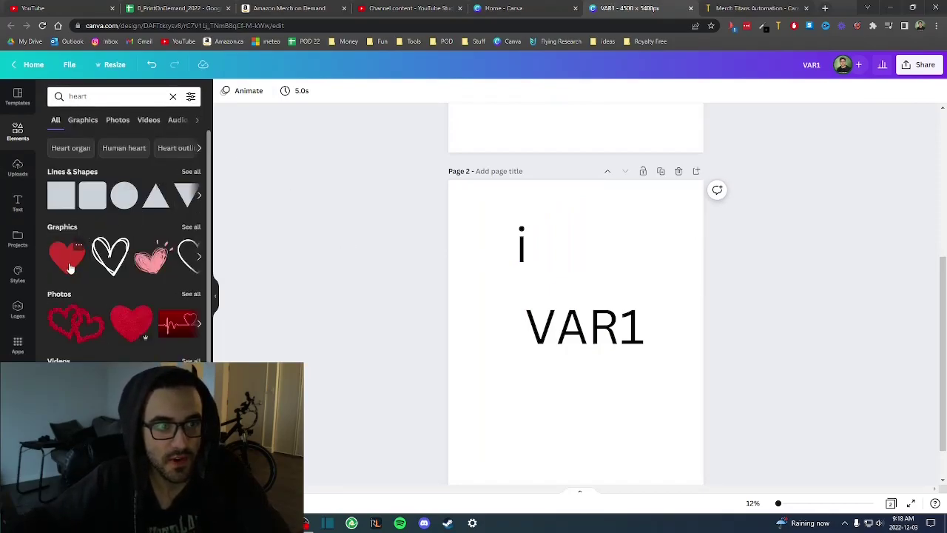
left_click(69, 268)
Shrink the heart and place it to the right of "i", with VAR1 moved up just beneath them.
left_click_drag(574, 372, 605, 278)
left_click_drag(658, 199, 623, 231)
left_click_drag(590, 274, 596, 252)
left_click_drag(596, 318, 592, 298)
left_click(602, 381)
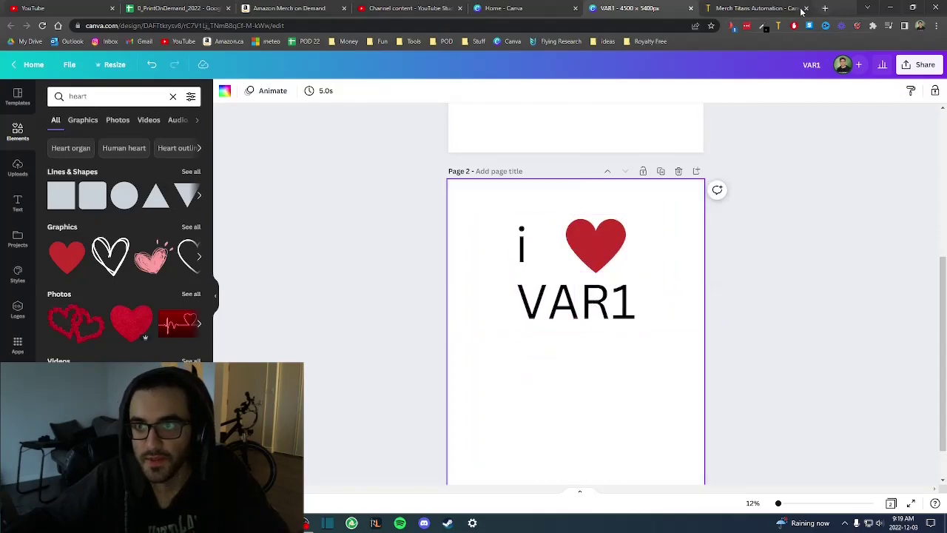
Run Canvas Titans on the "i" heart VAR1 design using names.csv in Cycle Variables mode.
left_click(778, 28)
left_click(751, 159)
left_click(589, 247)
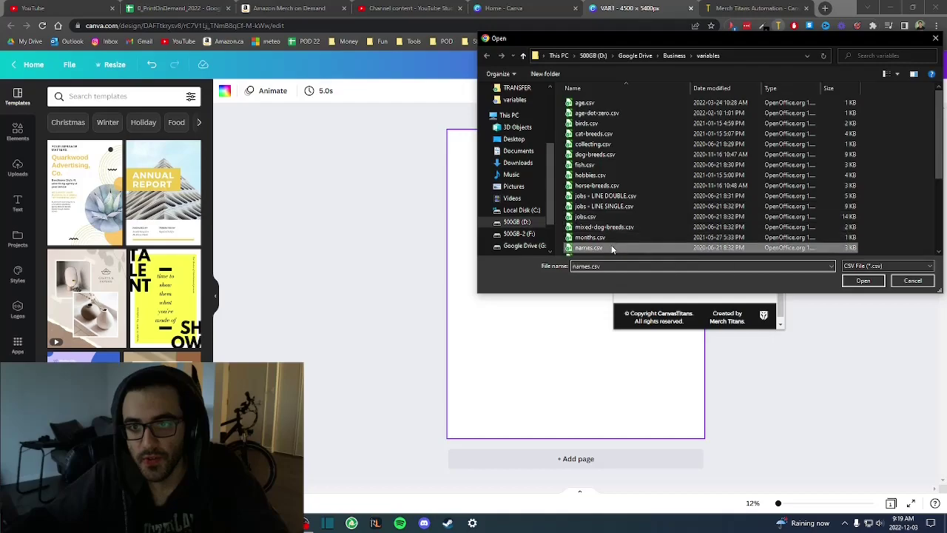
left_click(863, 281)
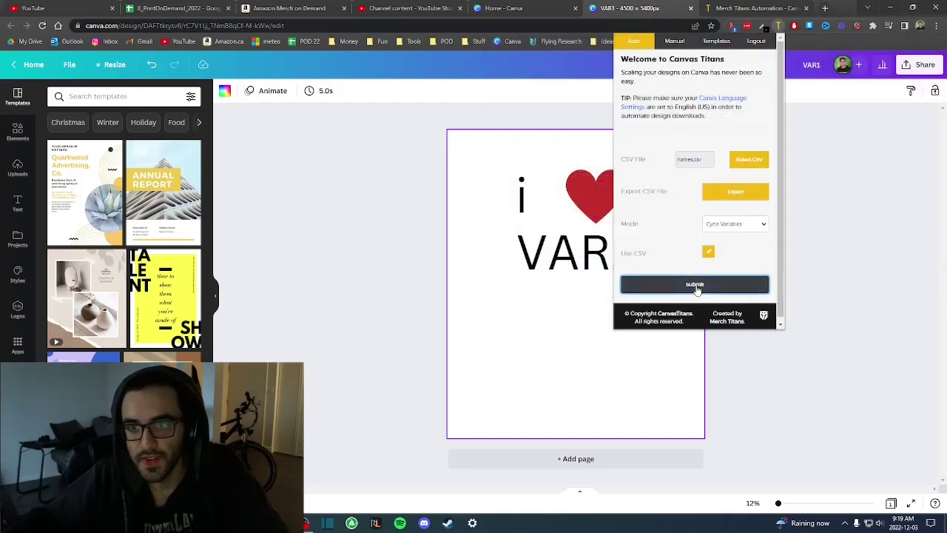
left_click(695, 284)
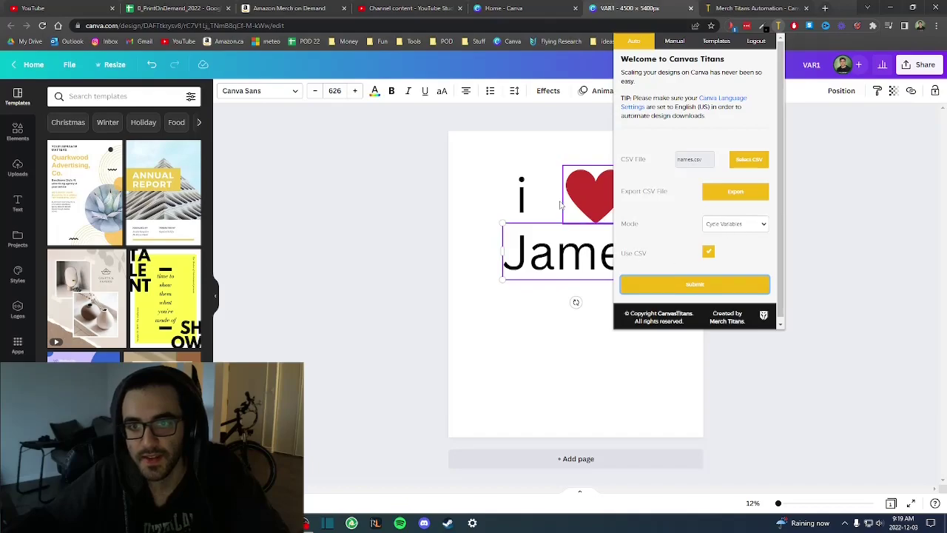
left_click(652, 285)
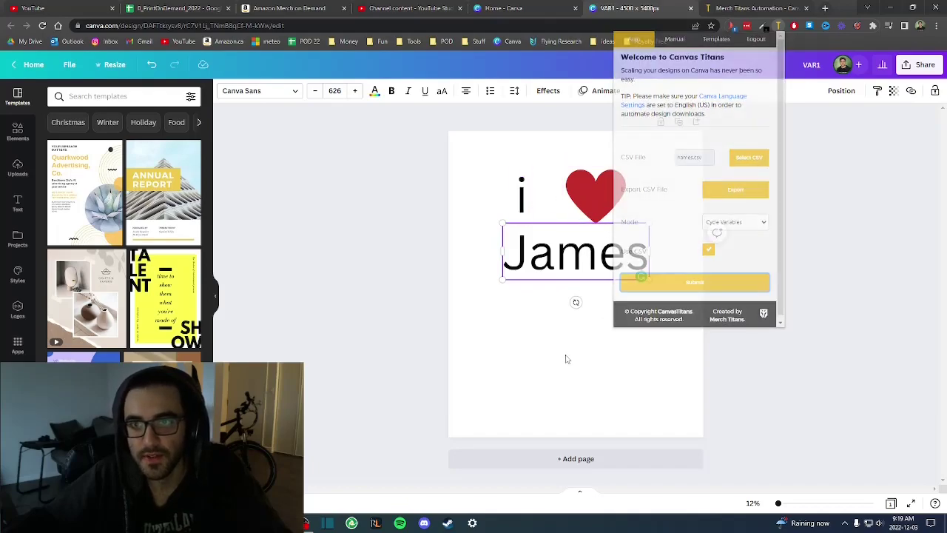
left_click(602, 356)
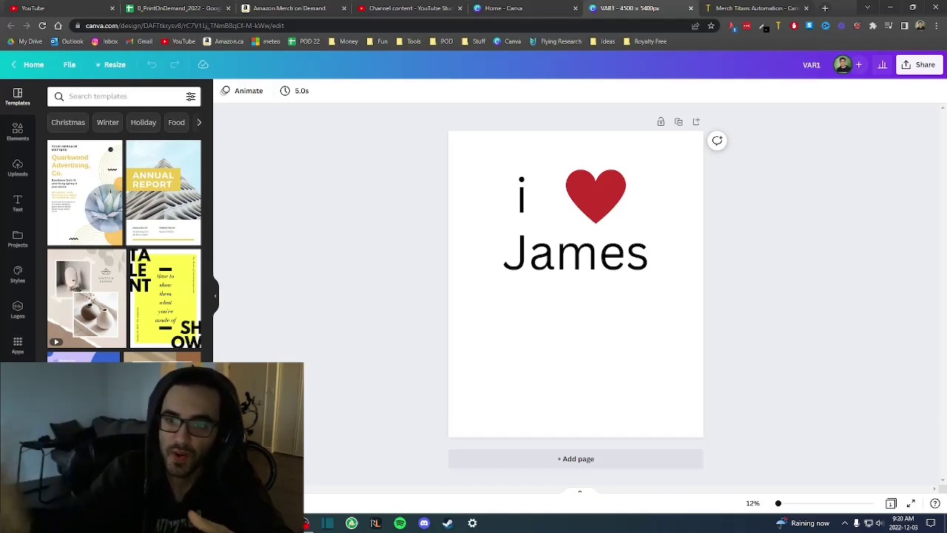
Delete the "i", the heart and the name text together from the page.
left_click(581, 340)
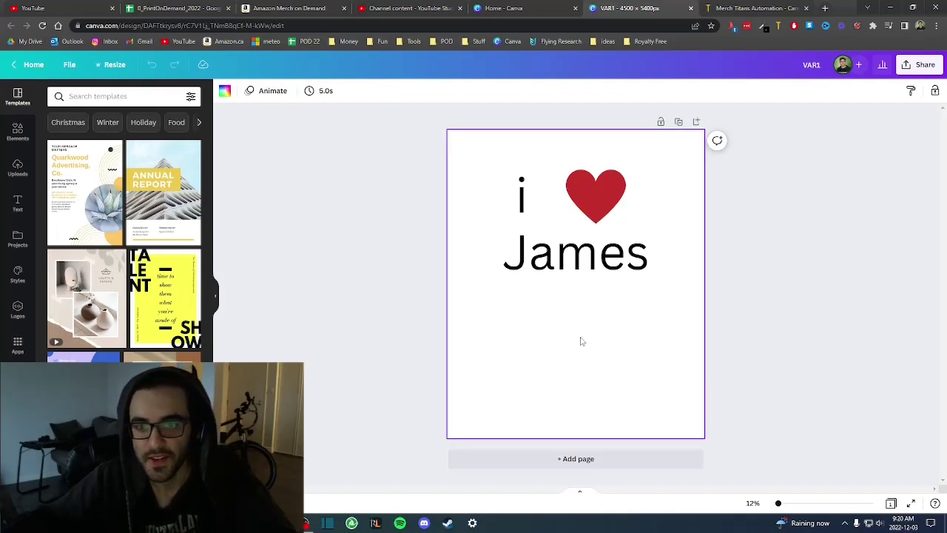
left_click_drag(503, 201, 669, 330)
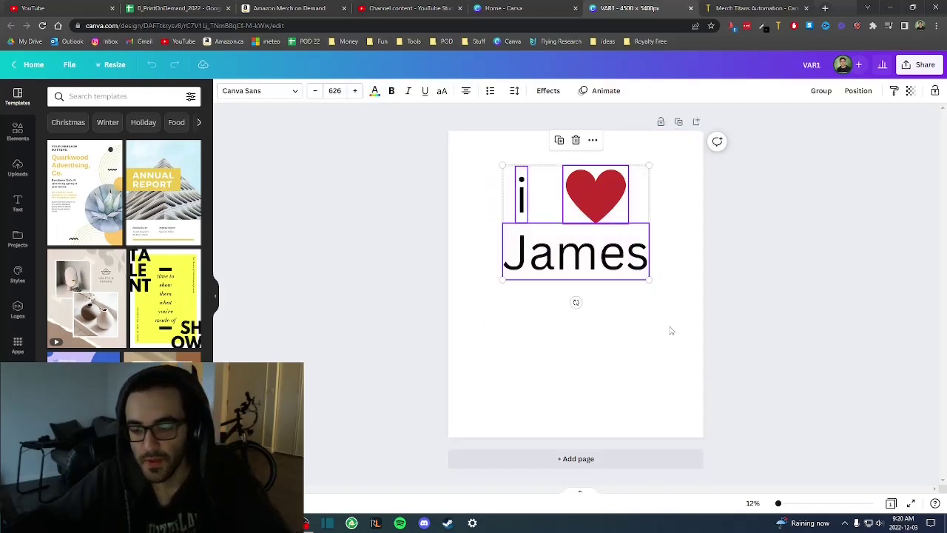
key("Delete")
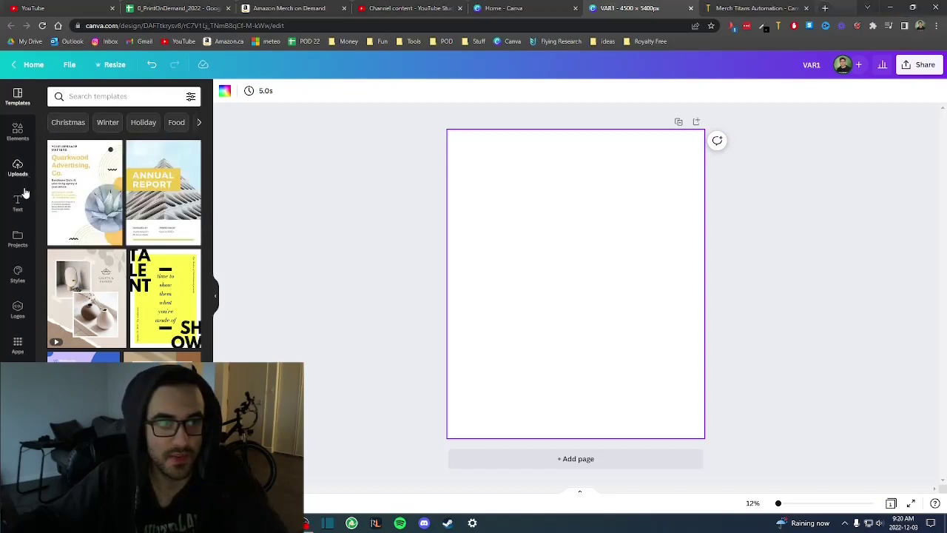
Add a heading that reads VAR1 and move it near the top of the page.
left_click(18, 209)
left_click(125, 183)
type("VAR1")
left_click(658, 355)
left_click_drag(581, 285, 576, 174)
left_click(598, 349)
Duplicate the VAR1 text so one copy sits below the other, and change the upper one to "I am".
left_click(567, 225)
key("ctrl+d")
double_click(583, 182)
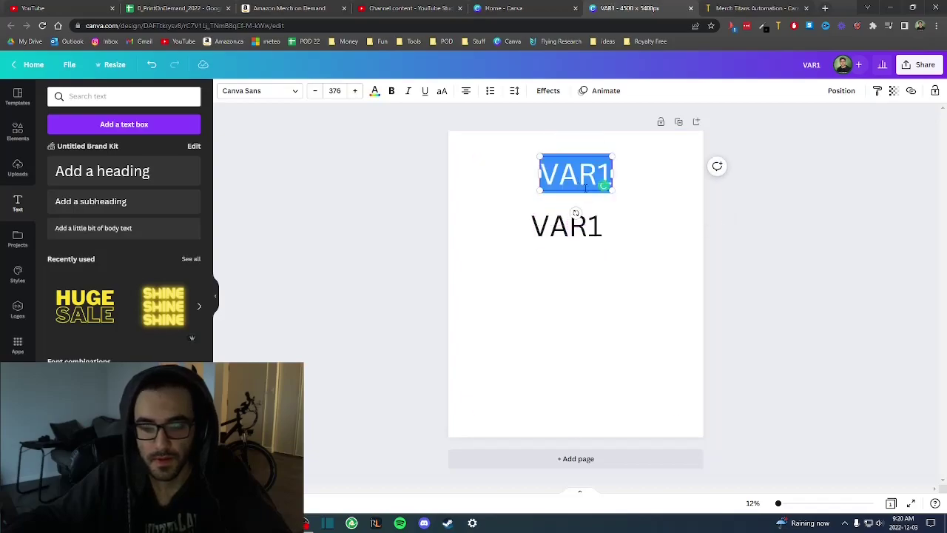
type("I am")
key("Escape")
Duplicate the "I am" text, place the copy directly under VAR1, and change it to "years old".
key("ctrl+d")
left_click_drag(601, 182, 593, 267)
double_click(592, 266)
type("years")
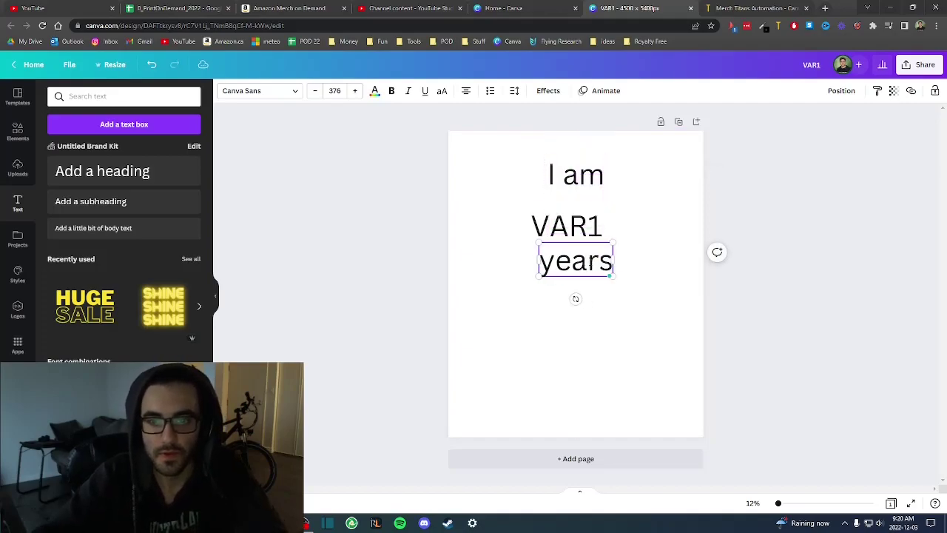
type(" old")
Move VAR1 and "years old" up close to "I am", and enlarge all three lines together to nearly fill the page width.
left_click_drag(585, 226, 584, 196)
left_click_drag(592, 273, 594, 232)
left_click_drag(467, 144, 655, 299)
left_click_drag(637, 234, 669, 269)
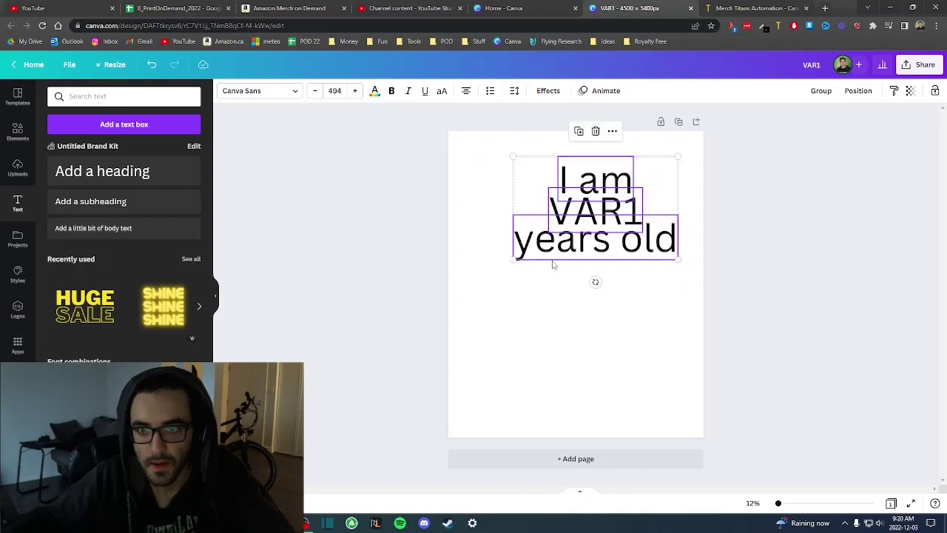
left_click_drag(513, 259, 474, 284)
left_click(598, 370)
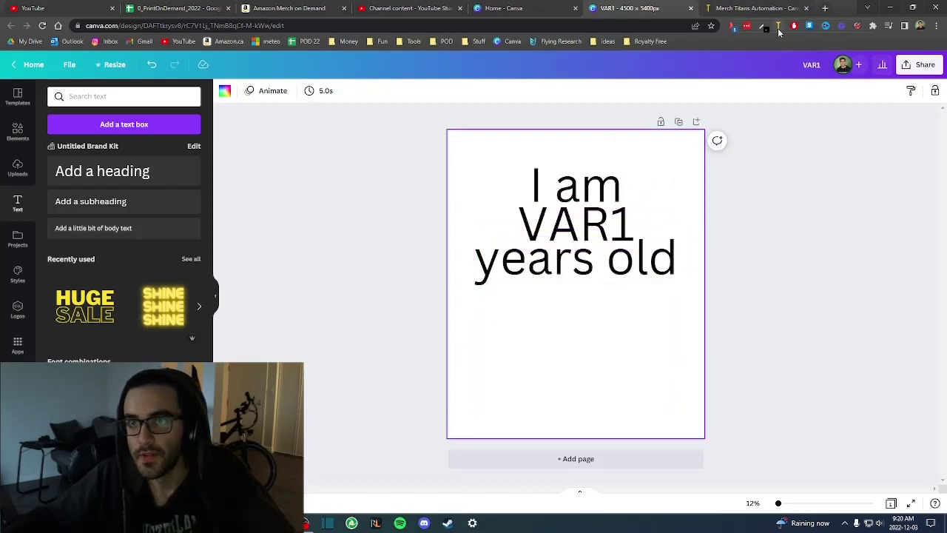
Load age.csv as the variable file in Canvas Titans.
left_click(778, 27)
left_click(743, 159)
left_click(585, 103)
left_click(863, 280)
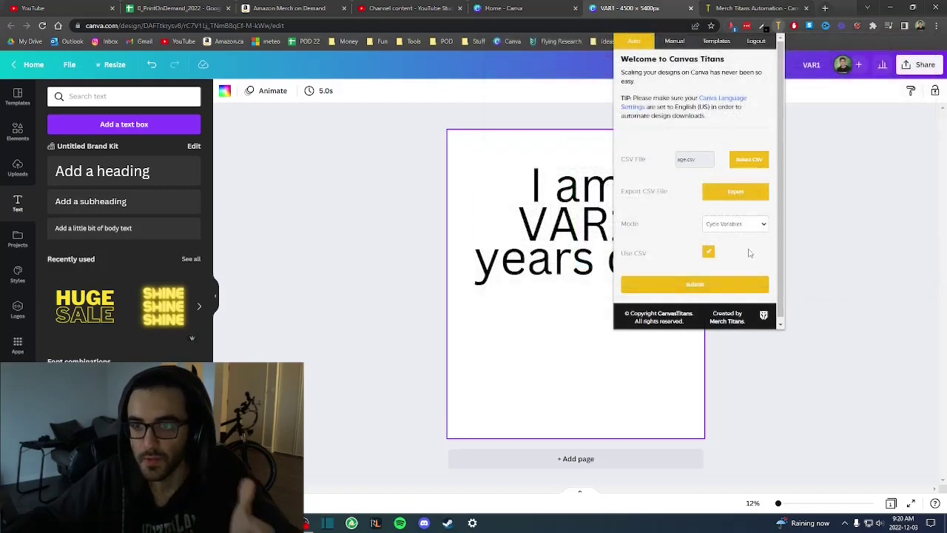
Set the Canvas Titans mode to Download with PNG as the file type.
left_click(733, 224)
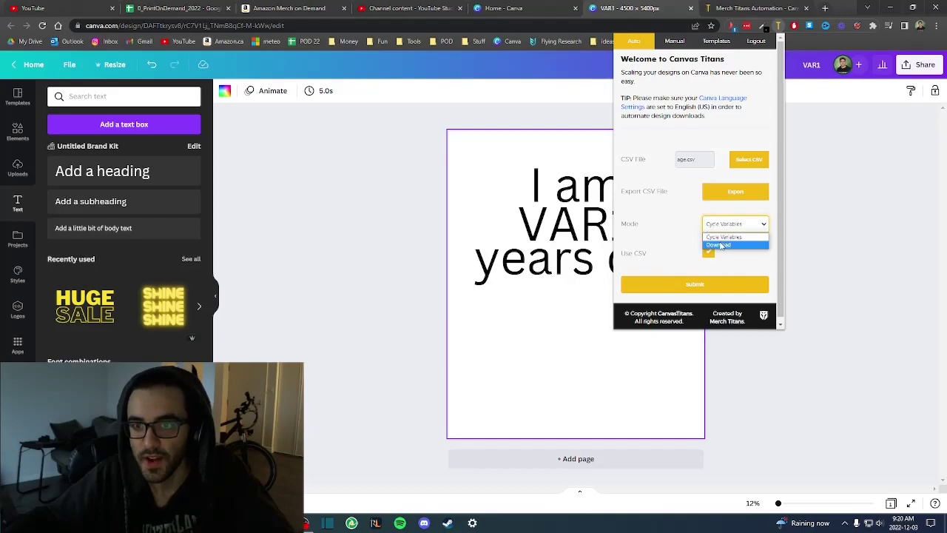
left_click(729, 247)
scroll(725, 249, "down", 1)
left_click(722, 218)
left_click(717, 244)
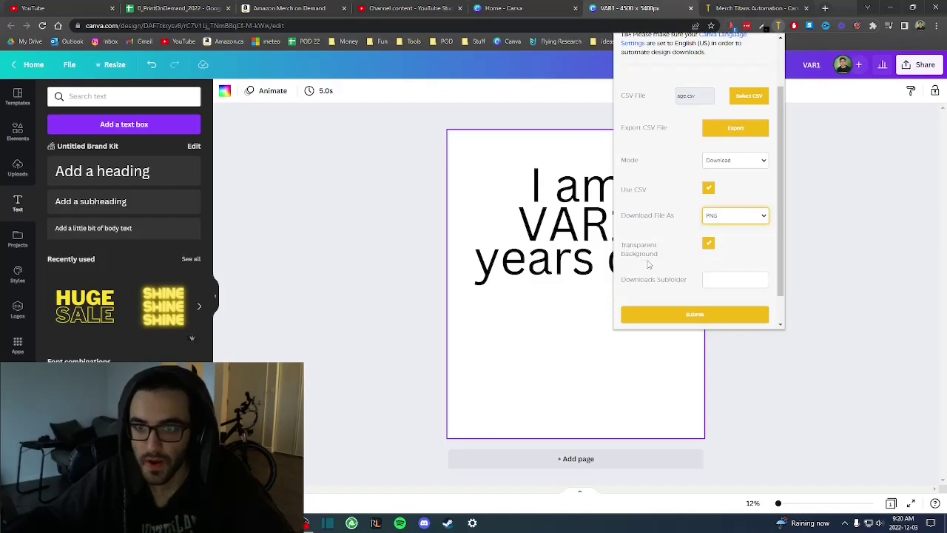
Enter "years-old-black" as the downloads subfolder and start the automatic design download.
type("years old")
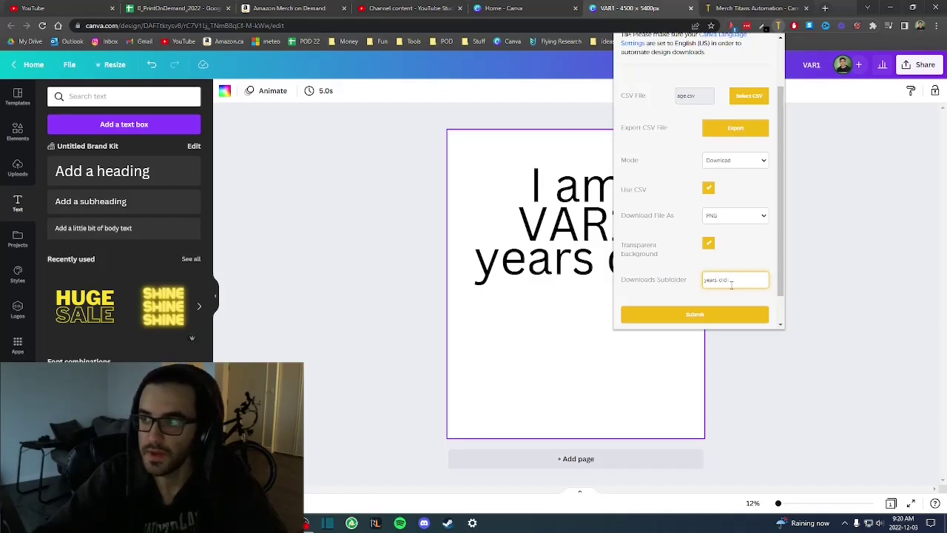
type(" black")
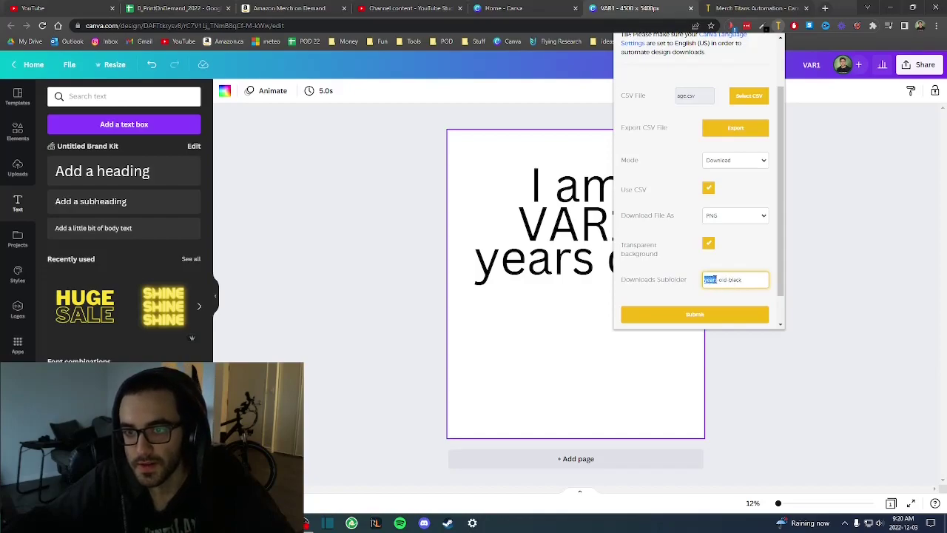
left_click(689, 290)
double_click(715, 282)
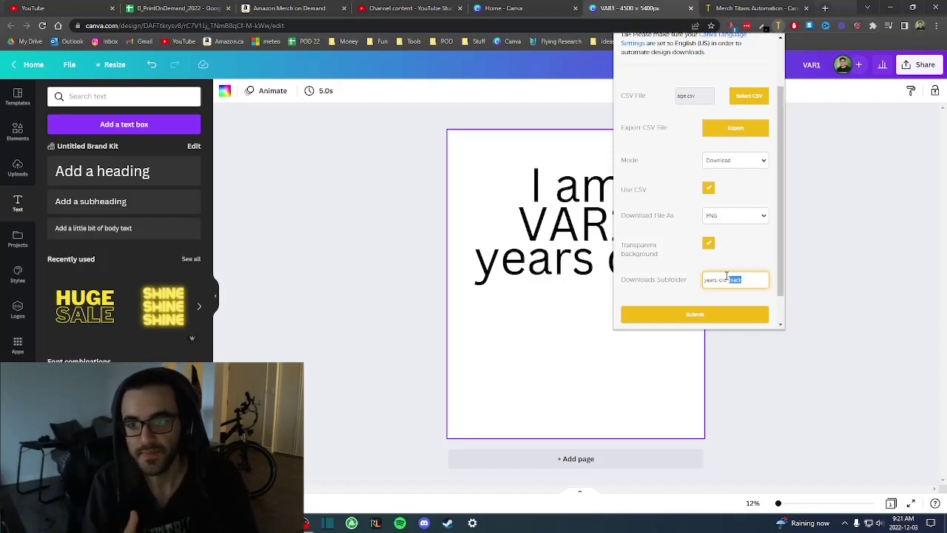
left_click(706, 319)
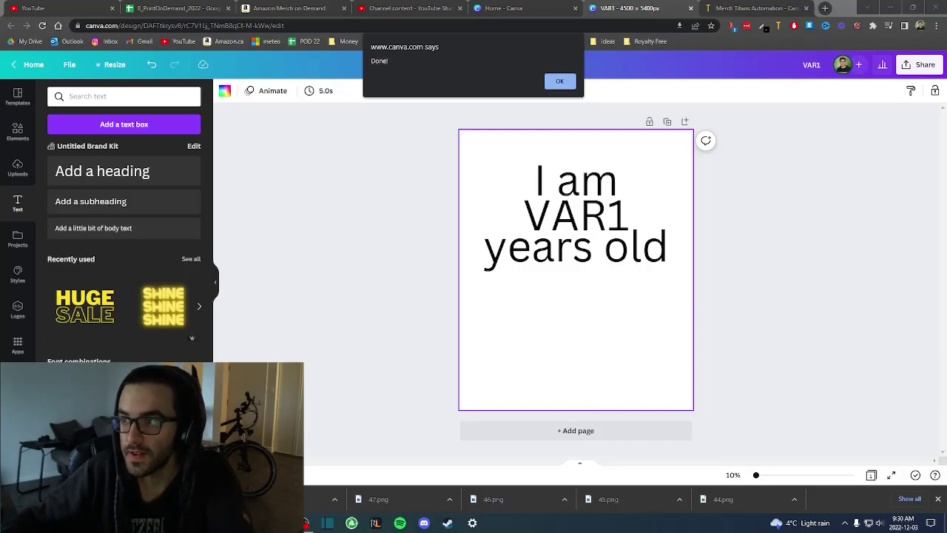
Open the years-old-black folder in Downloads and preview the first few exported PNG designs, starting with 1.png.
left_click_drag(946, 191, 444, 10)
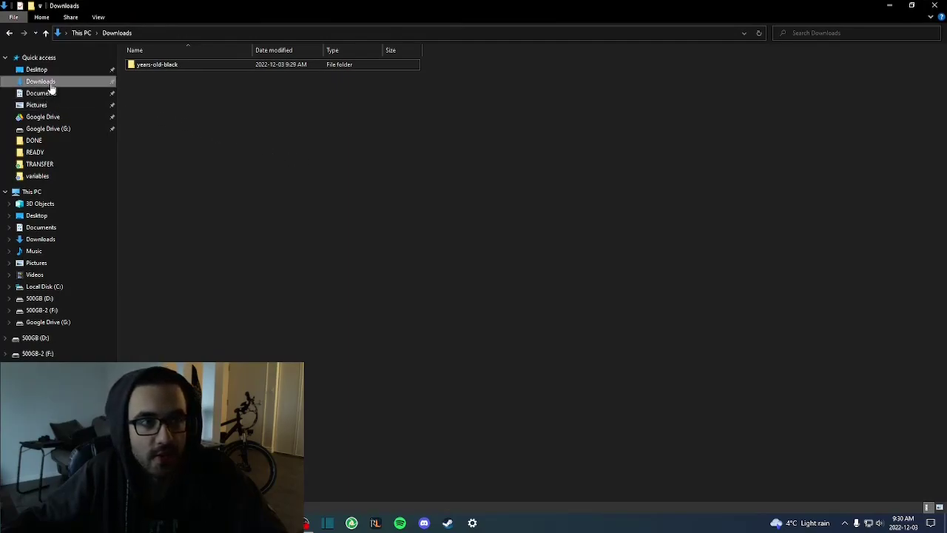
double_click(172, 66)
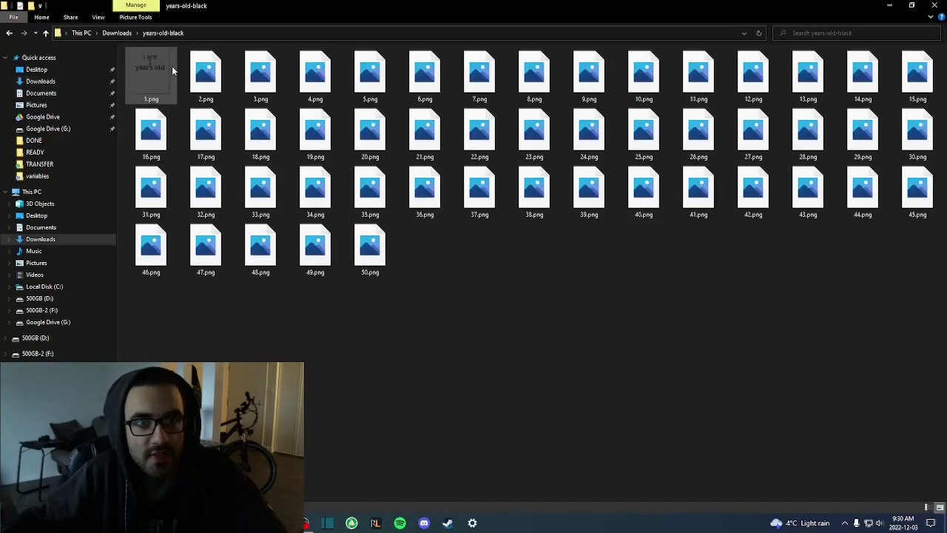
double_click(159, 90)
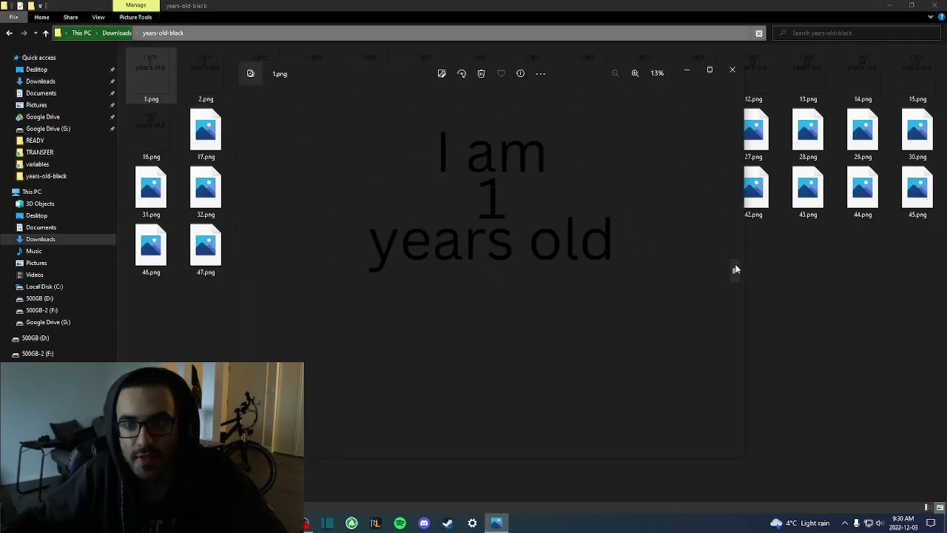
left_click(735, 271)
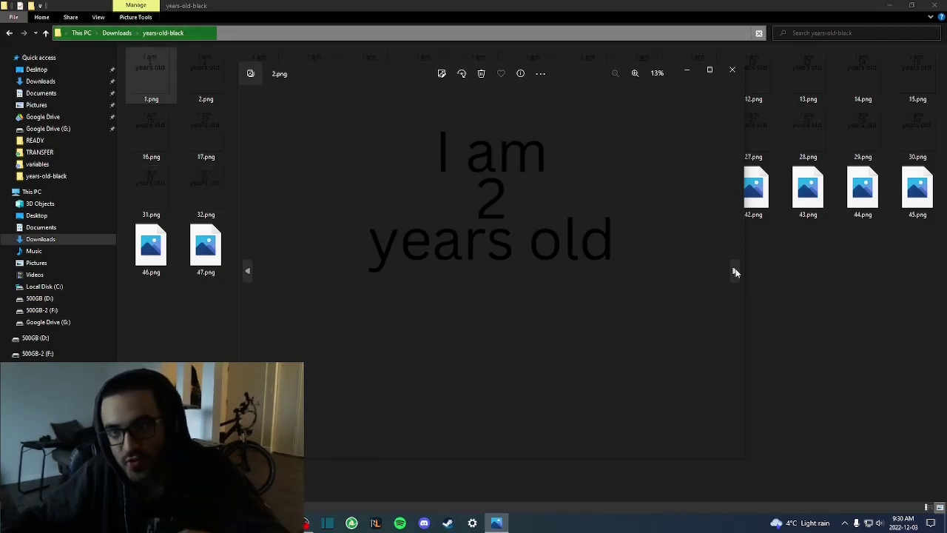
left_click(736, 271)
left_click(733, 71)
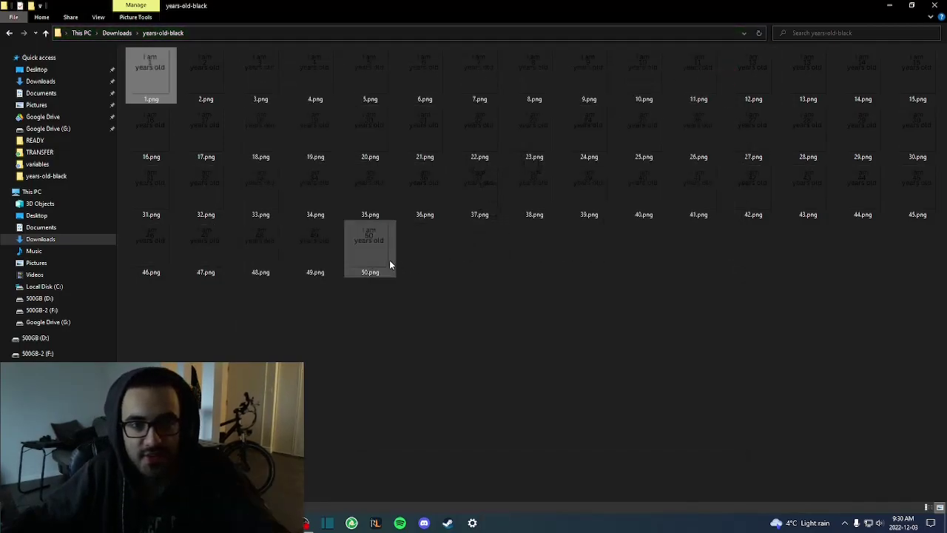
Return to the Canva design, dismiss the completion message and set the page background to black.
key("alt+Tab")
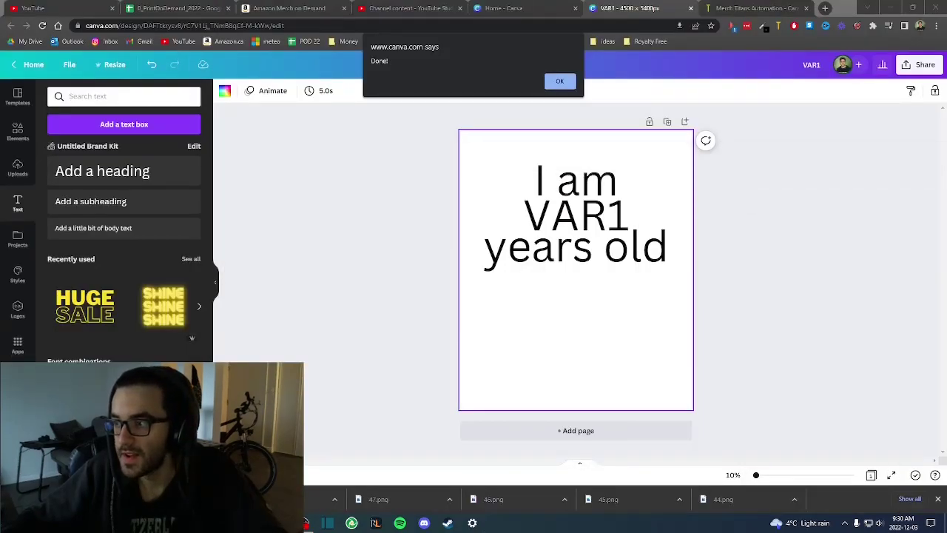
left_click(561, 82)
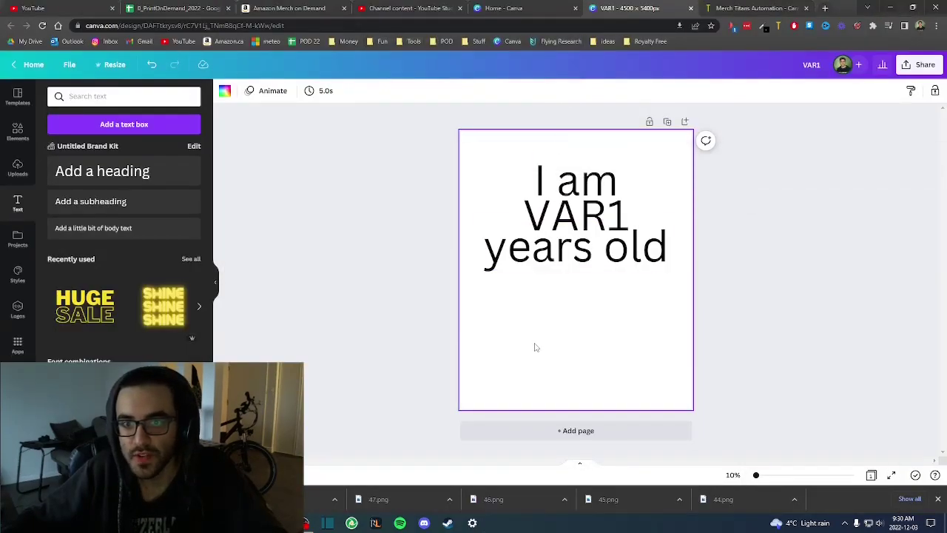
left_click(225, 91)
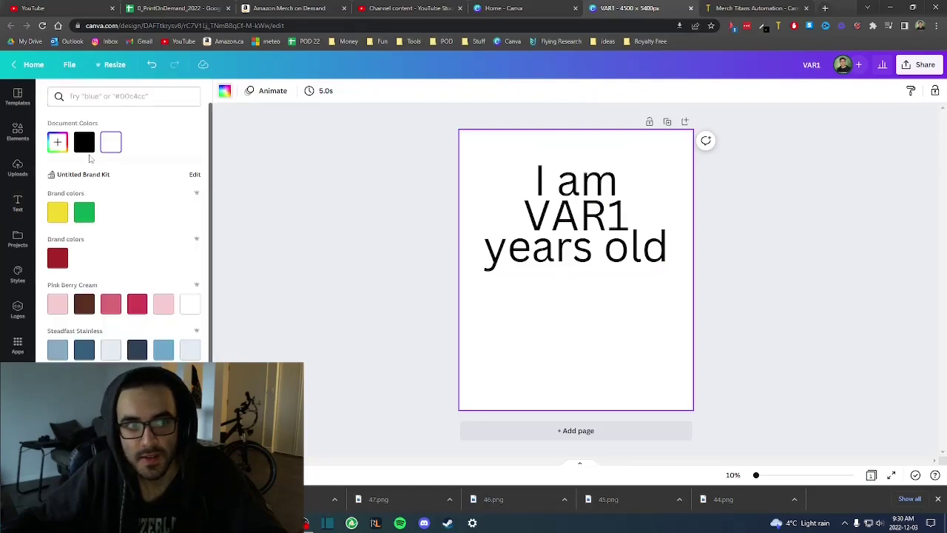
left_click(86, 143)
Change the grouped "I am VAR1 years old" text to white and deselect it.
left_click(575, 215)
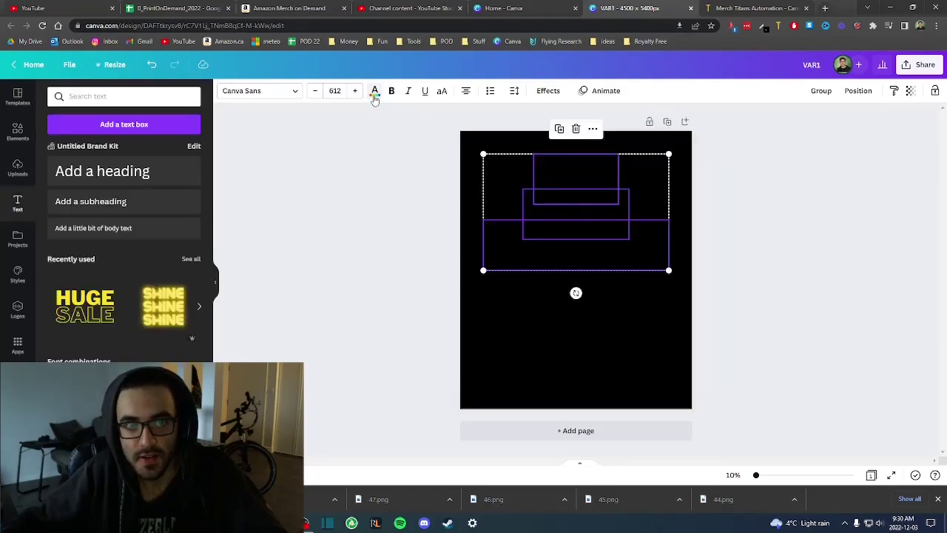
left_click(375, 90)
left_click(190, 304)
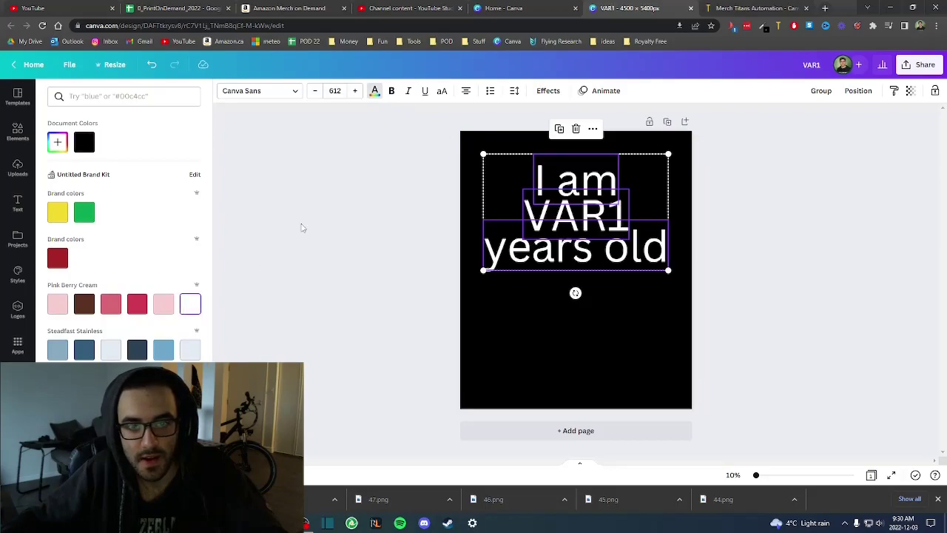
left_click(301, 226)
left_click(780, 252)
Load age.csv as the Canvas Titans variable file for the white-text design.
left_click(780, 26)
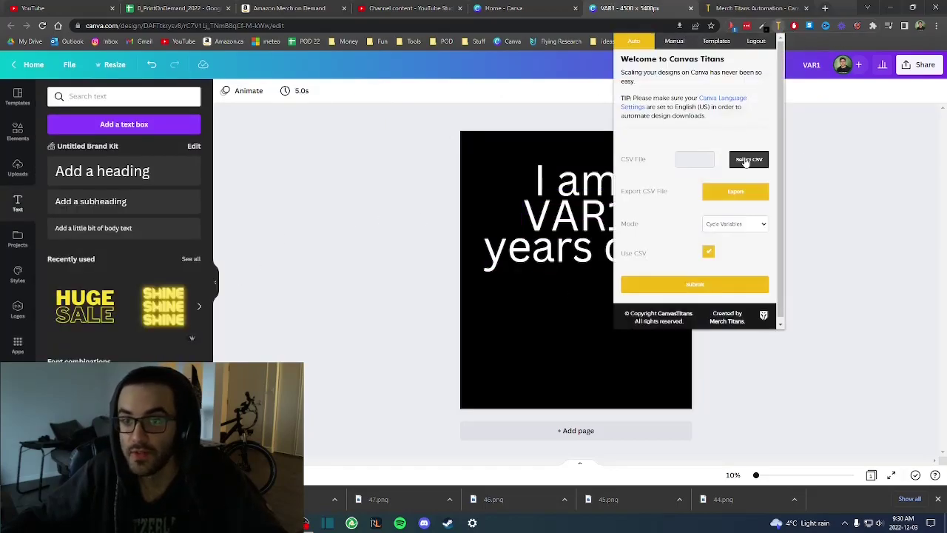
left_click(748, 160)
left_click(594, 104)
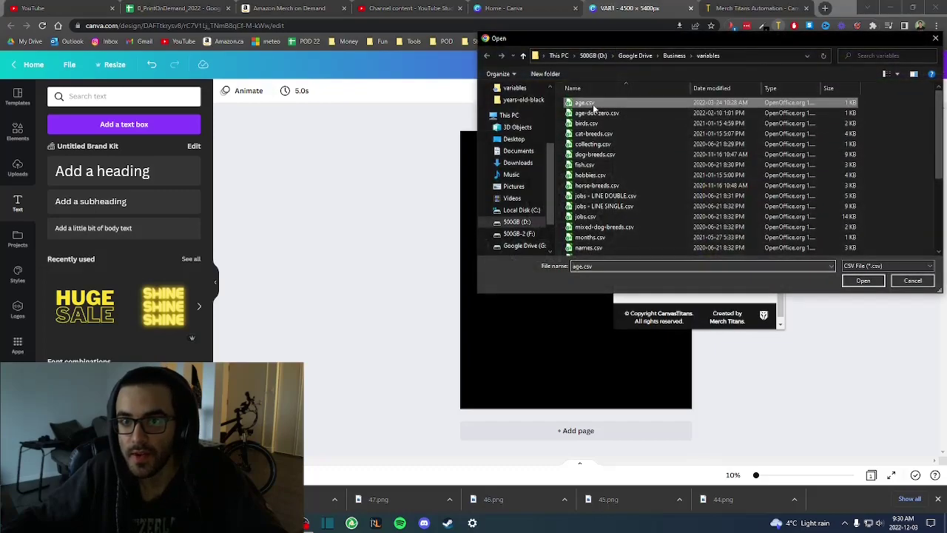
left_click(860, 284)
Switch Canvas Titans to Download mode and choose PNG as the download file type.
left_click(713, 226)
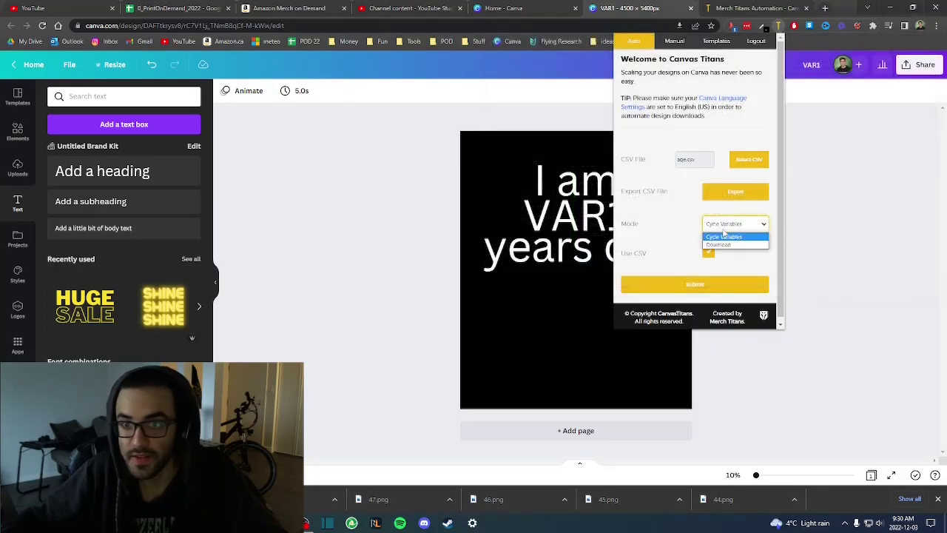
left_click(719, 245)
left_click(721, 281)
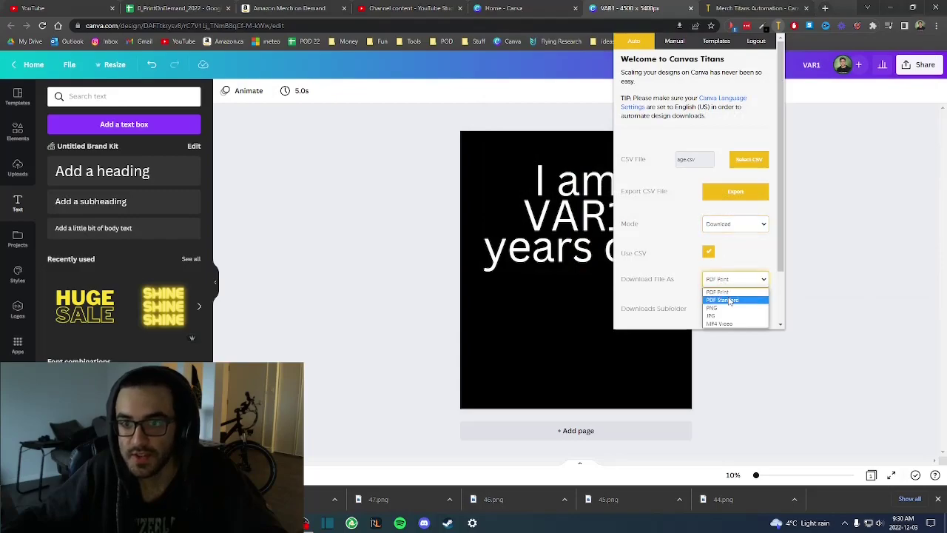
left_click(719, 308)
Enter "years-old-white" as the downloads subfolder, run the automatic design download and dismiss the completion message.
scroll(724, 288, "down", 2)
left_click(715, 248)
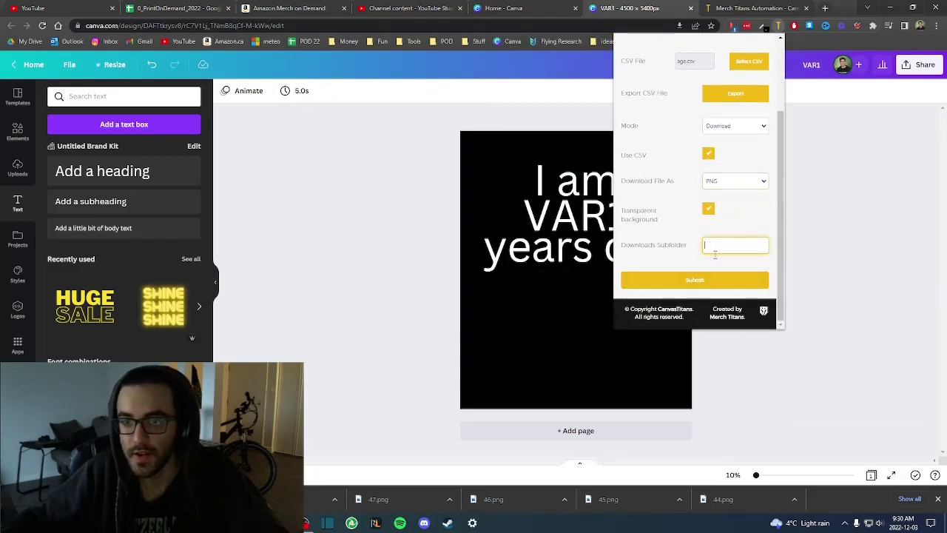
type("years-old-")
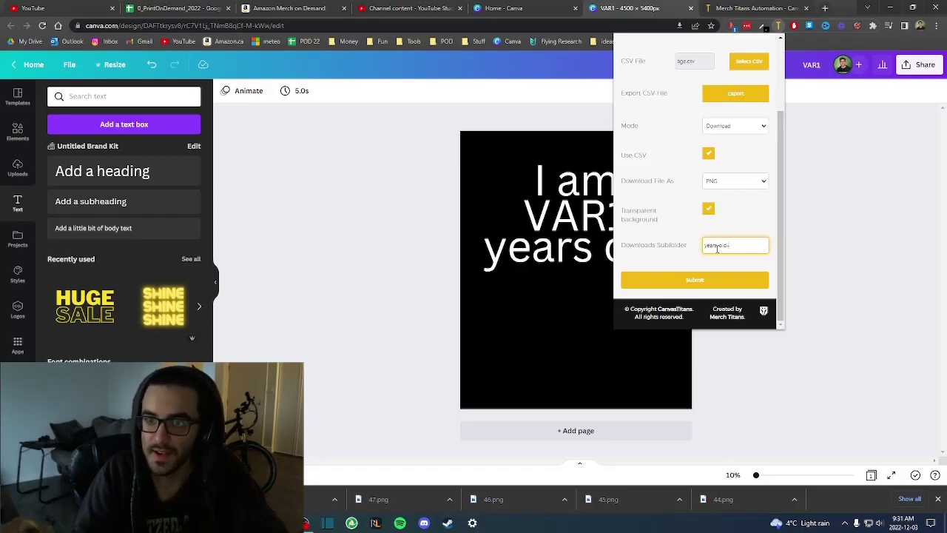
type("te")
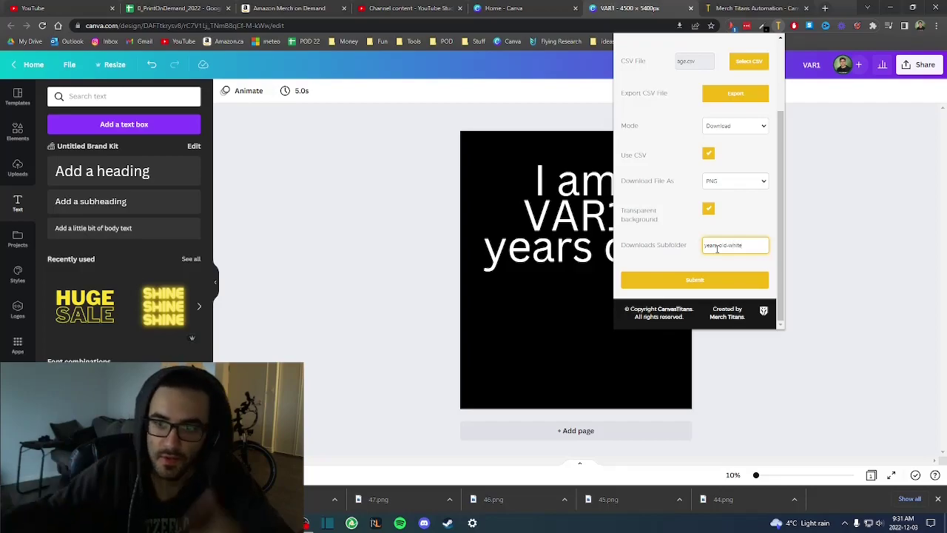
double_click(737, 245)
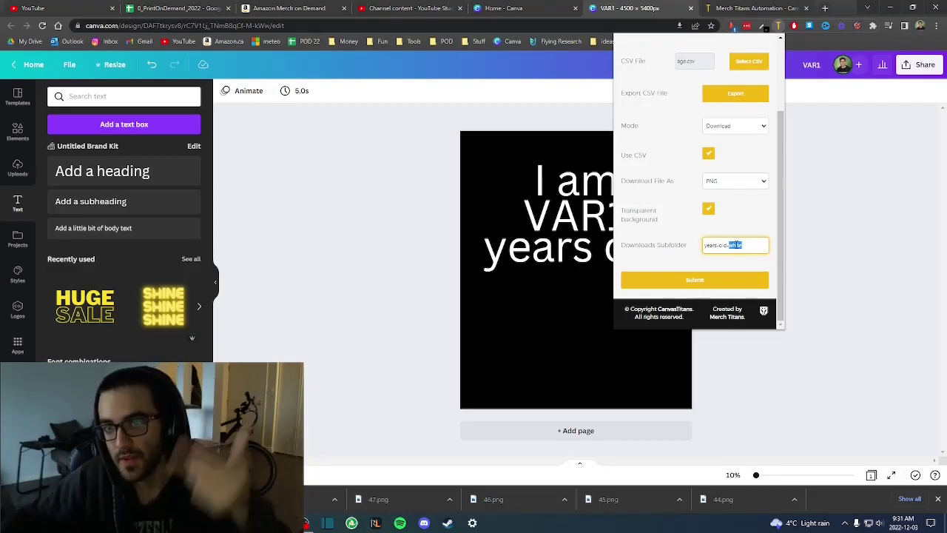
left_click(718, 279)
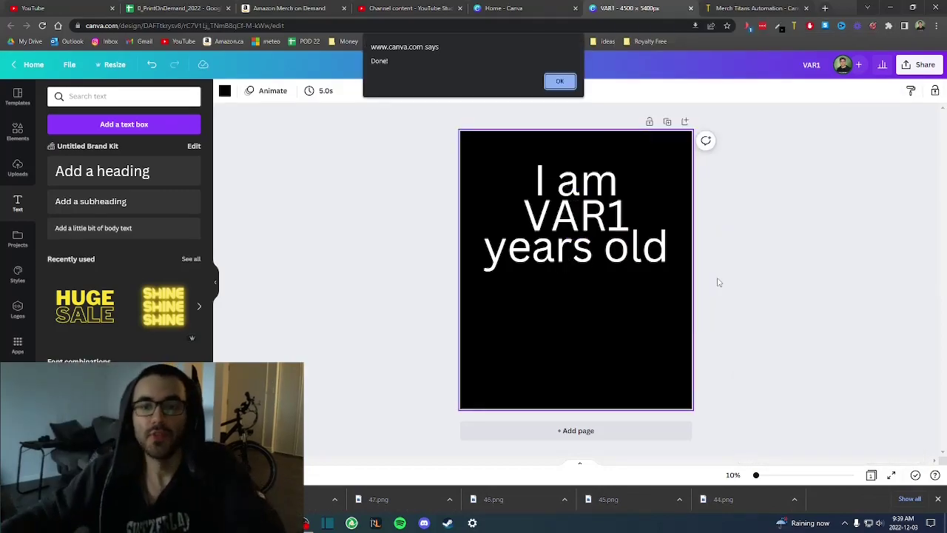
left_click(558, 83)
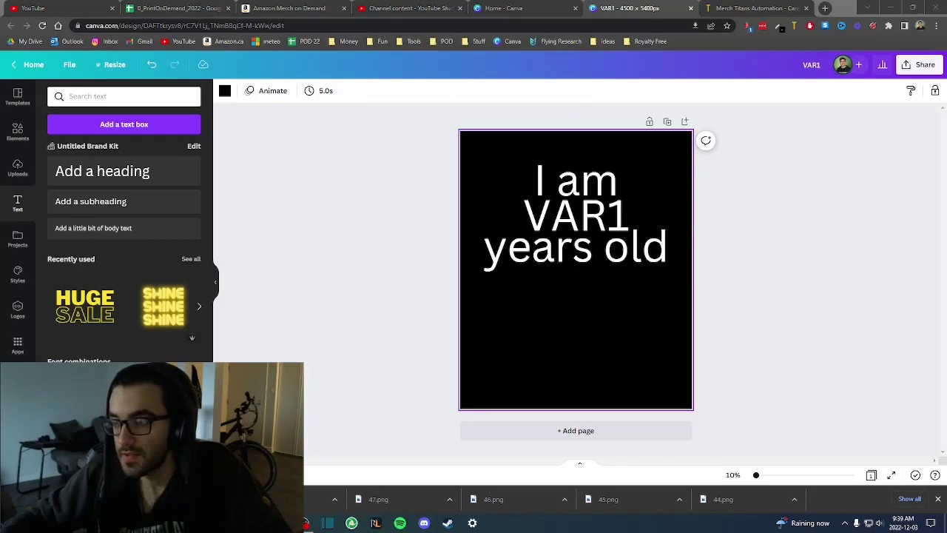
Bring up the Downloads folder, look through the PNGs in years-old-black and return to Downloads.
left_click_drag(815, 111, 416, 6)
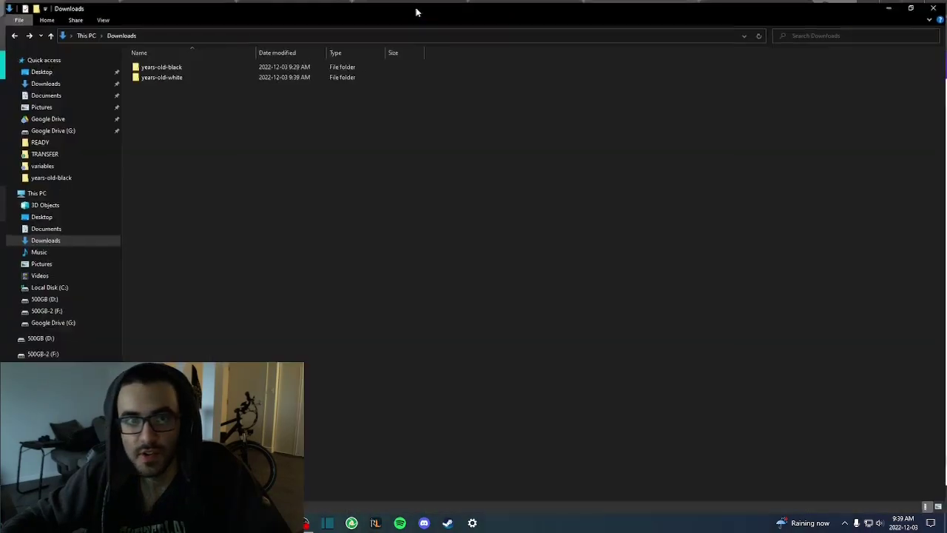
double_click(171, 67)
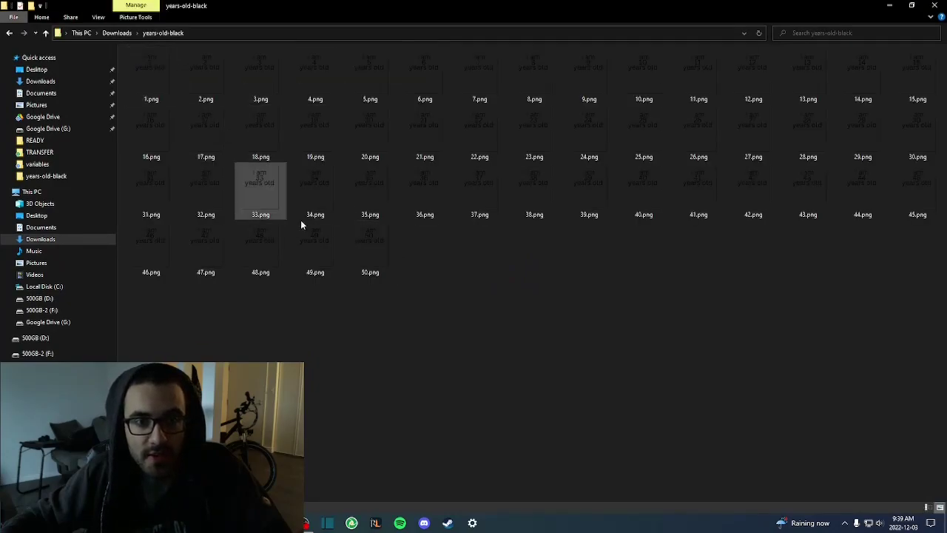
key("alt+Left")
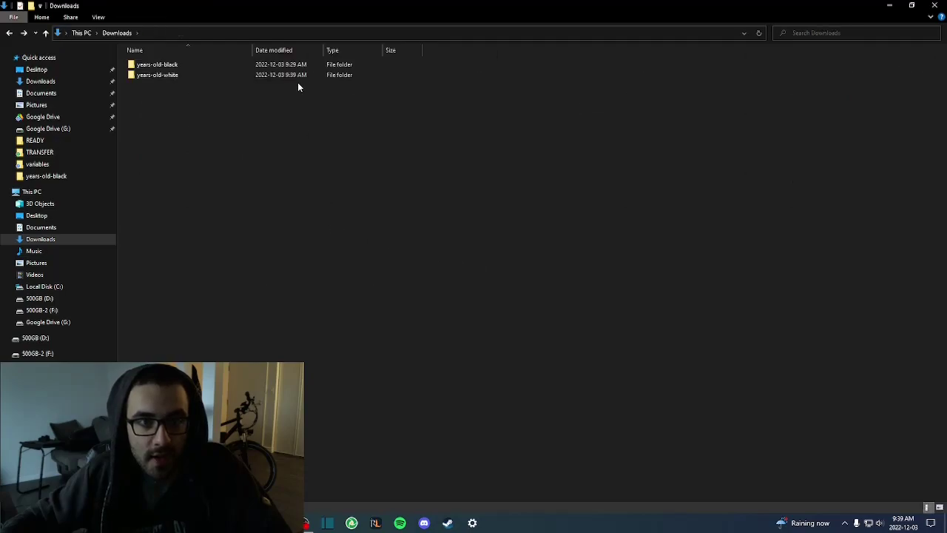
Open the years-old-white folder and preview 1.png to 3.png, closing the preview and going back to Downloads.
double_click(304, 79)
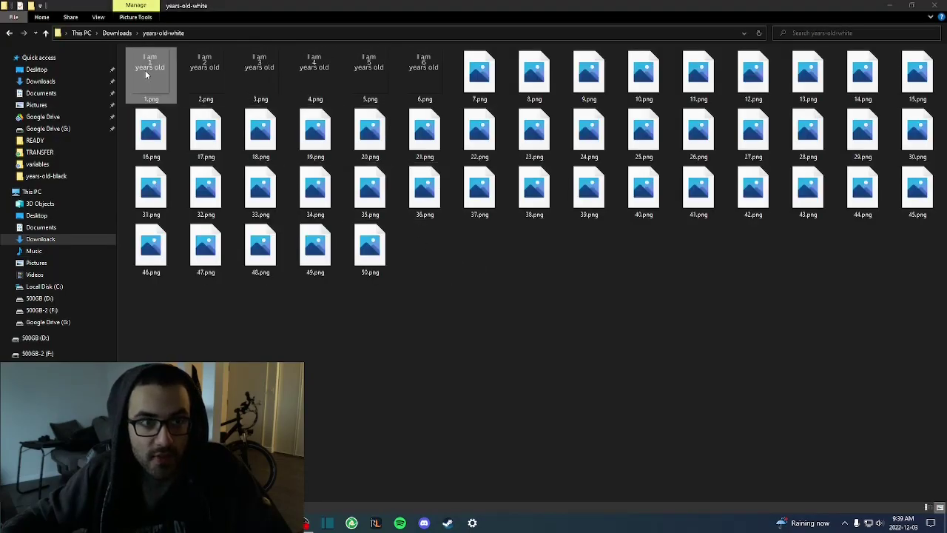
key("Return")
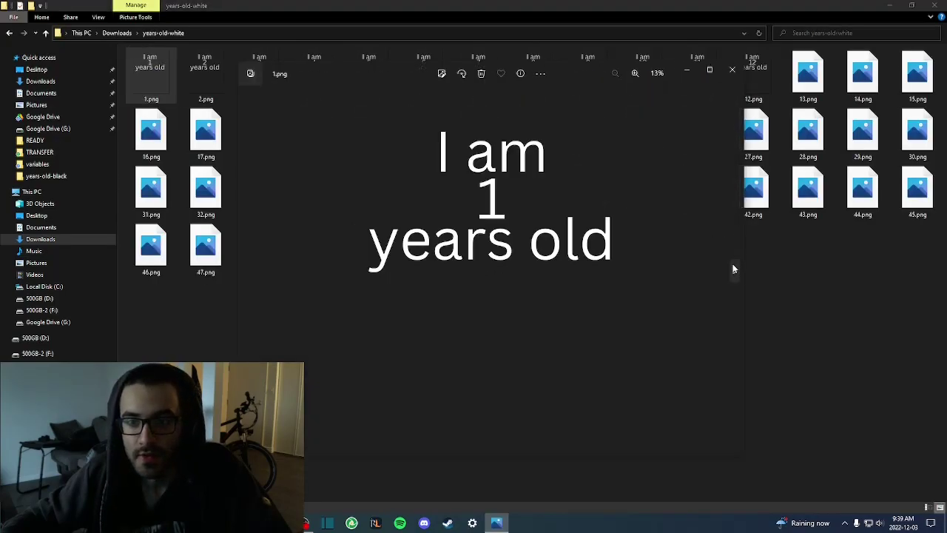
left_click(733, 269)
left_click(733, 269)
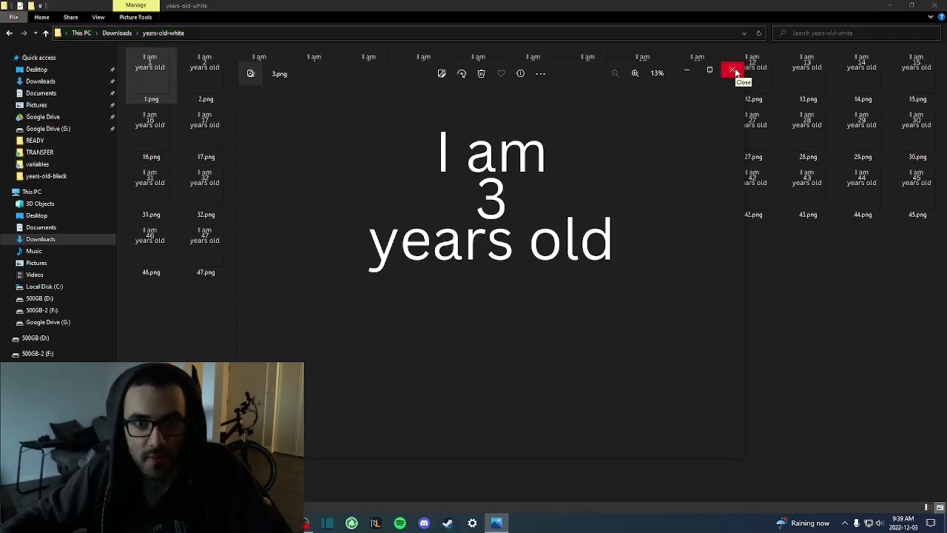
left_click(733, 70)
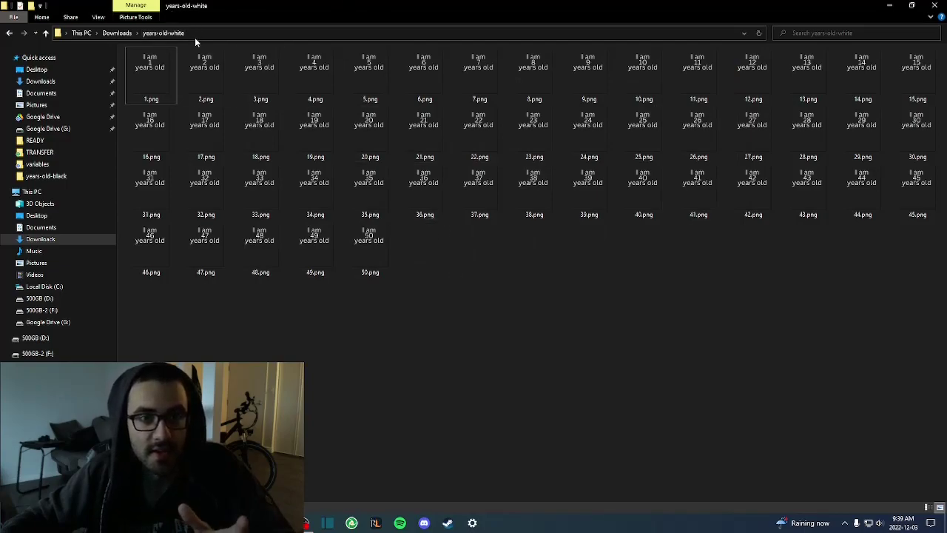
left_click(116, 33)
Open years-and-age.csv from the variables folder in LibreOffice Calc with the default text import settings.
key("alt+Tab")
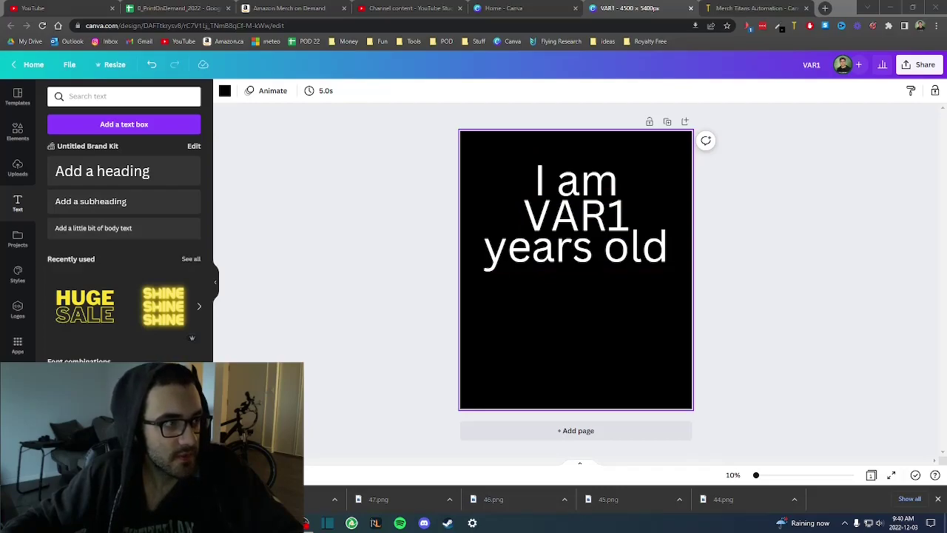
key("alt+Tab")
left_click(152, 325)
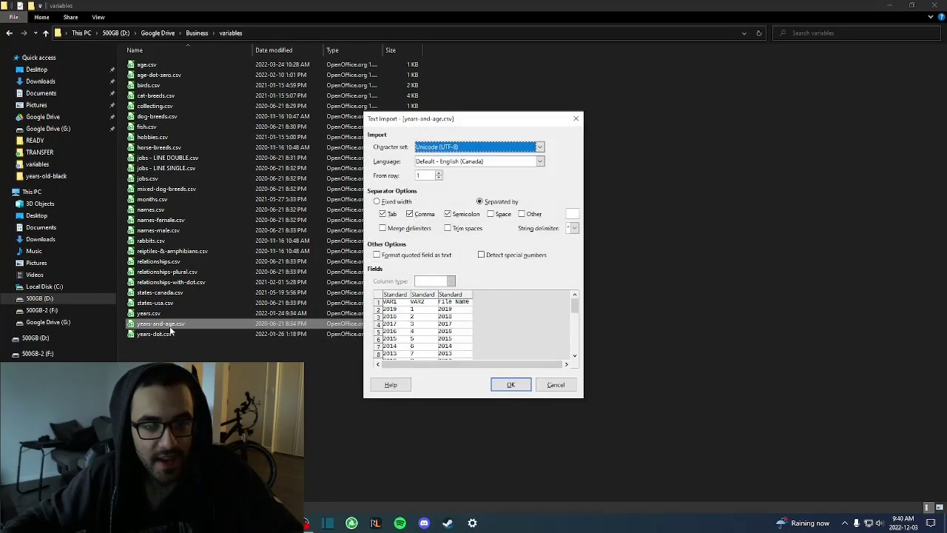
left_click(520, 383)
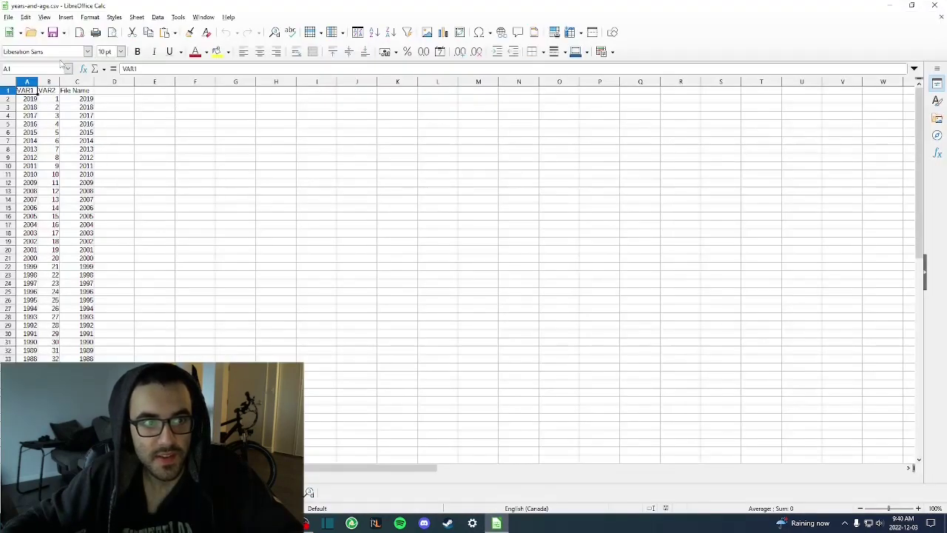
Examine how the VAR1 years pair with the VAR2 ages and the File Name column in years-and-age.csv.
scroll(899, 126, "down", 7)
scroll(899, 126, "up", 7)
left_click(31, 102)
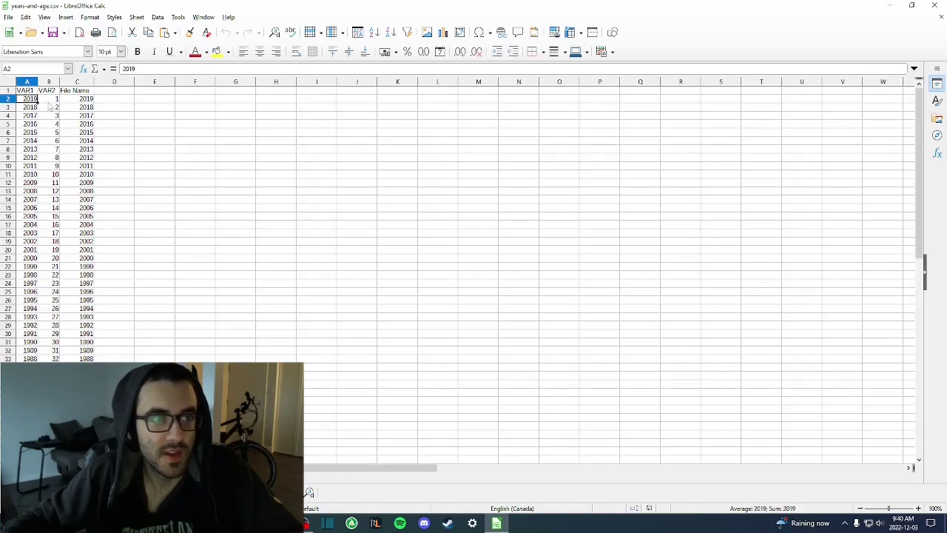
left_click(54, 100)
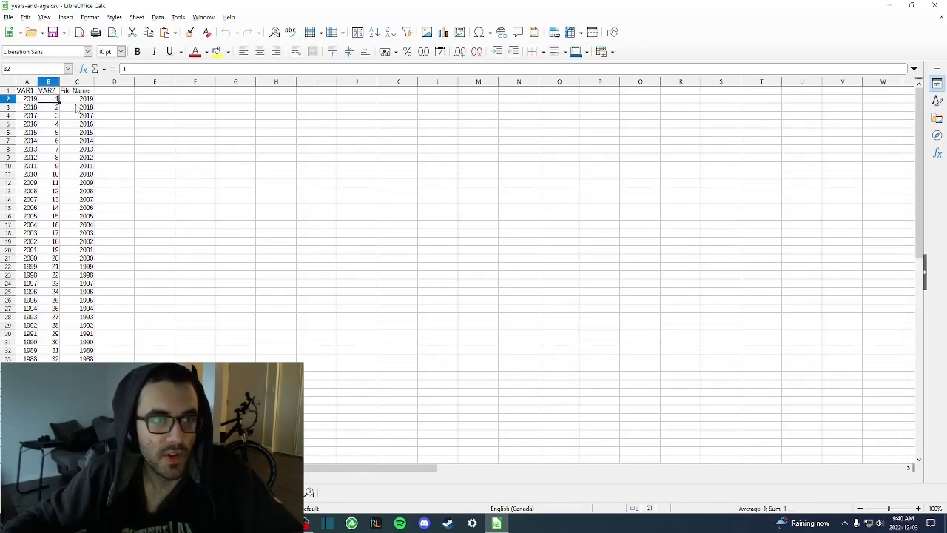
left_click(34, 98)
left_click(52, 100)
left_click_drag(33, 99, 42, 90)
key("Right")
key("Down")
key("Down")
key("Right")
key("Down")
left_click(35, 100)
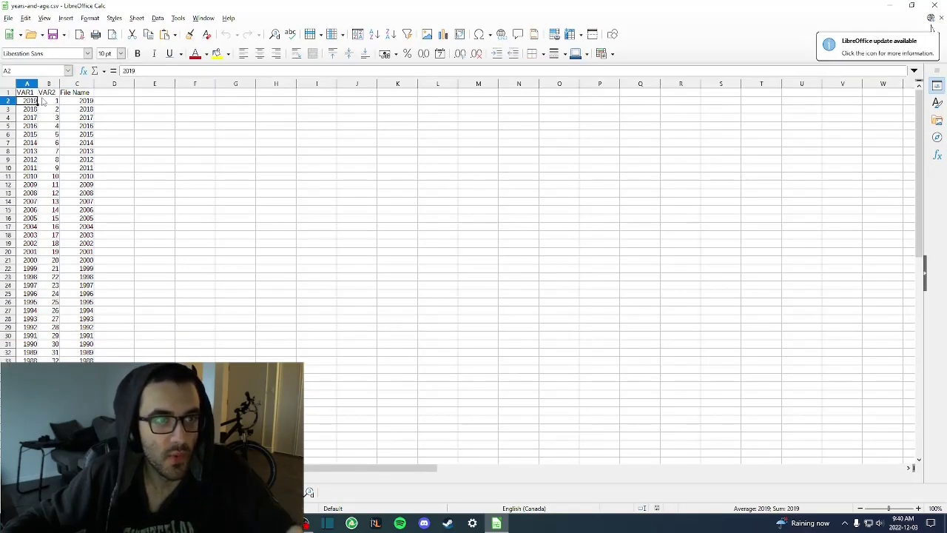
left_click(55, 103)
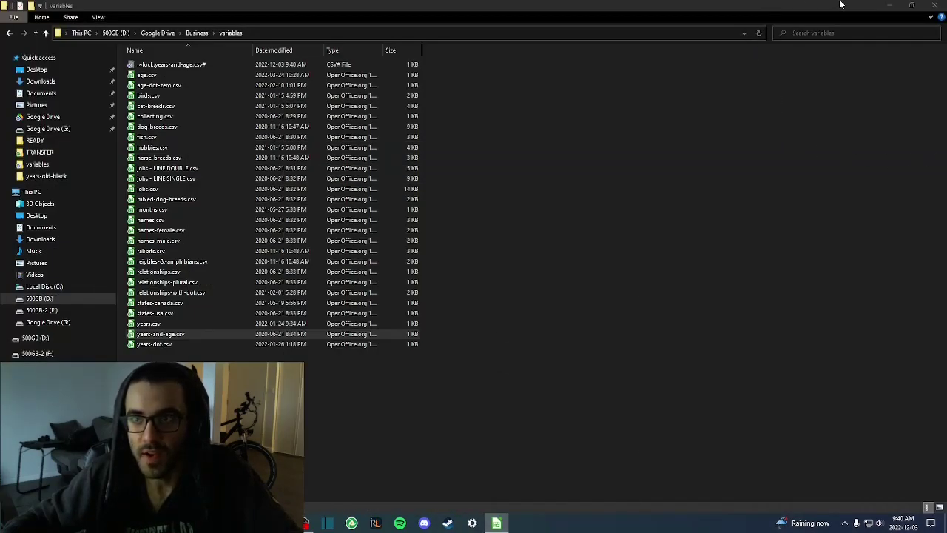
Go back to the Canva design and place a duplicate of the "I am" text below "years old".
left_click(889, 5)
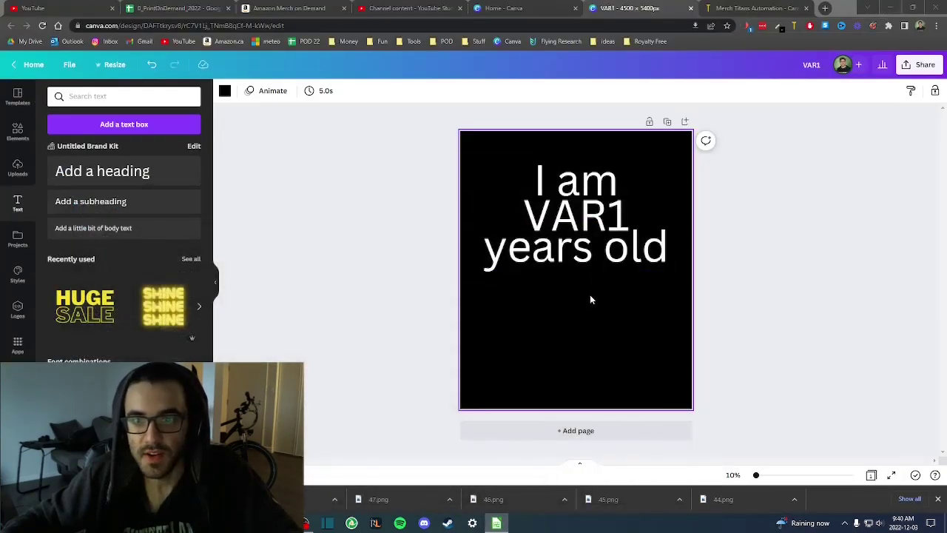
left_click(581, 183)
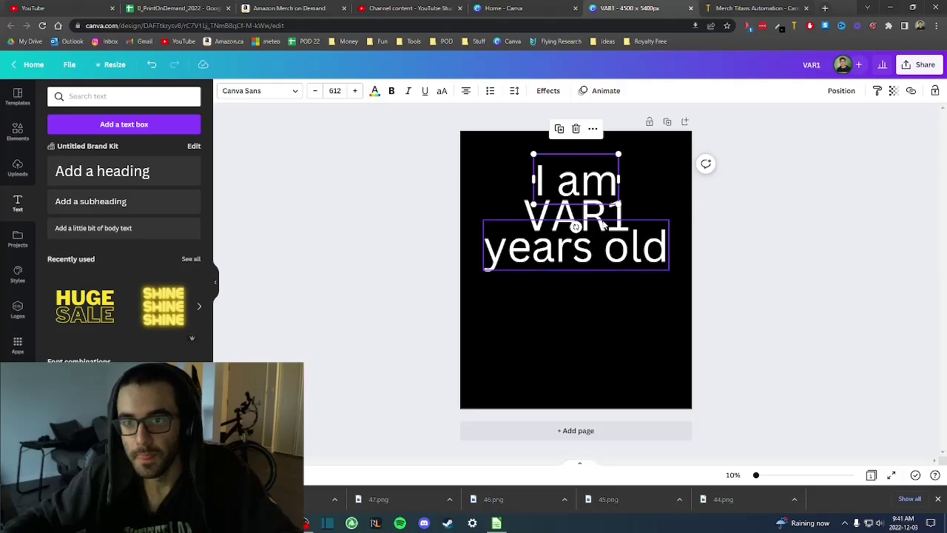
key("ctrl+c")
key("ctrl+v")
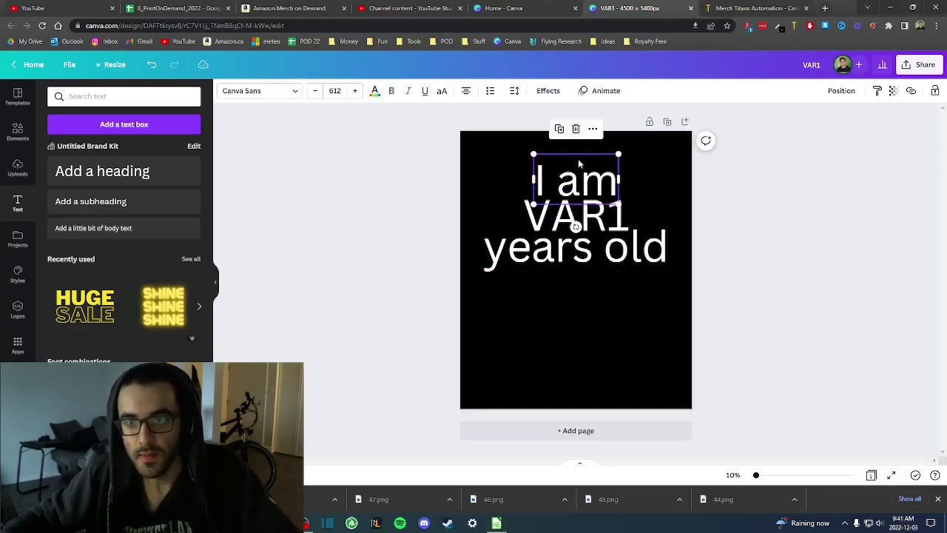
left_click_drag(570, 216, 577, 277)
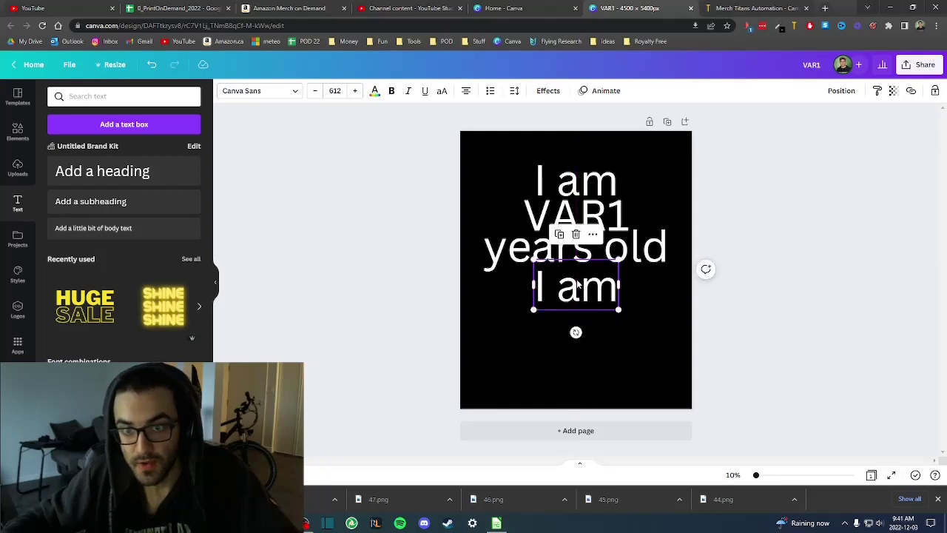
Change the duplicated text below "years old" to "I am born in" and shrink it to fit on one centred line.
double_click(611, 306)
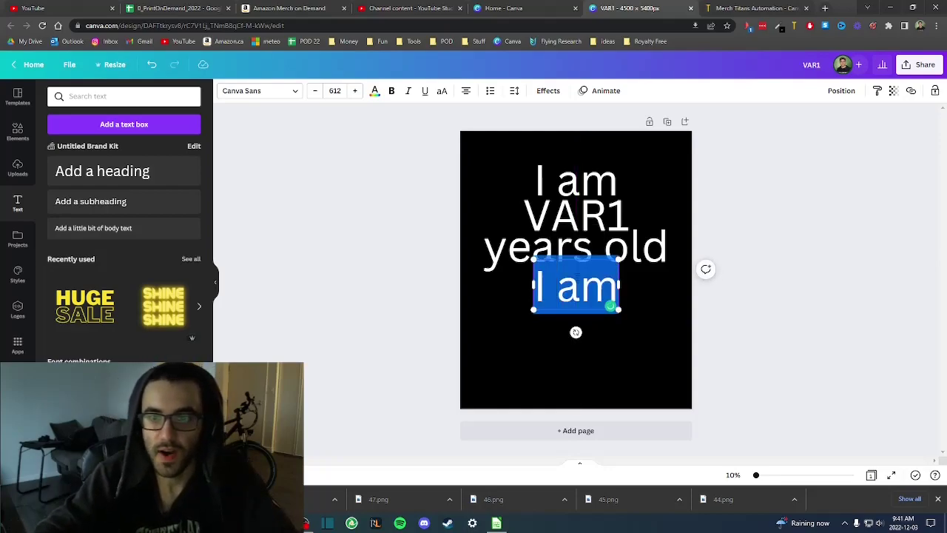
type("I am")
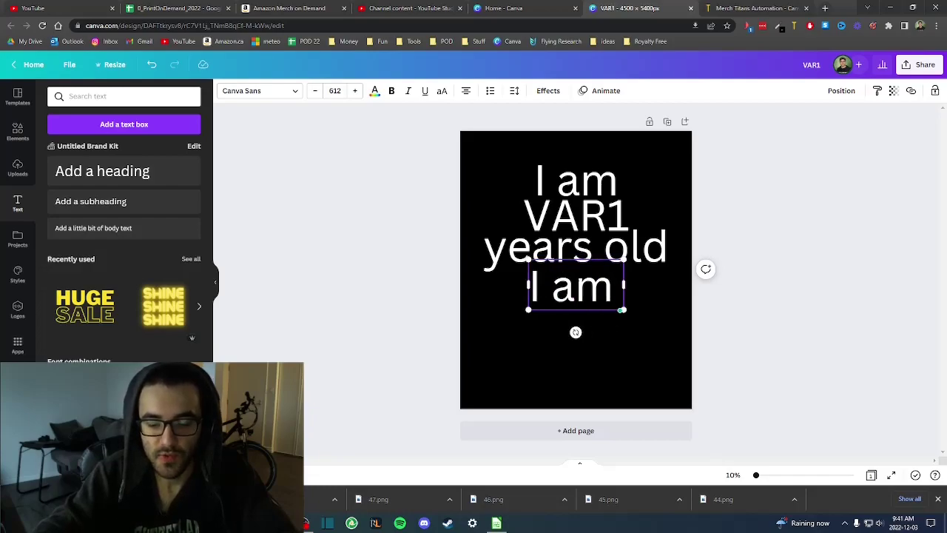
type(" born in")
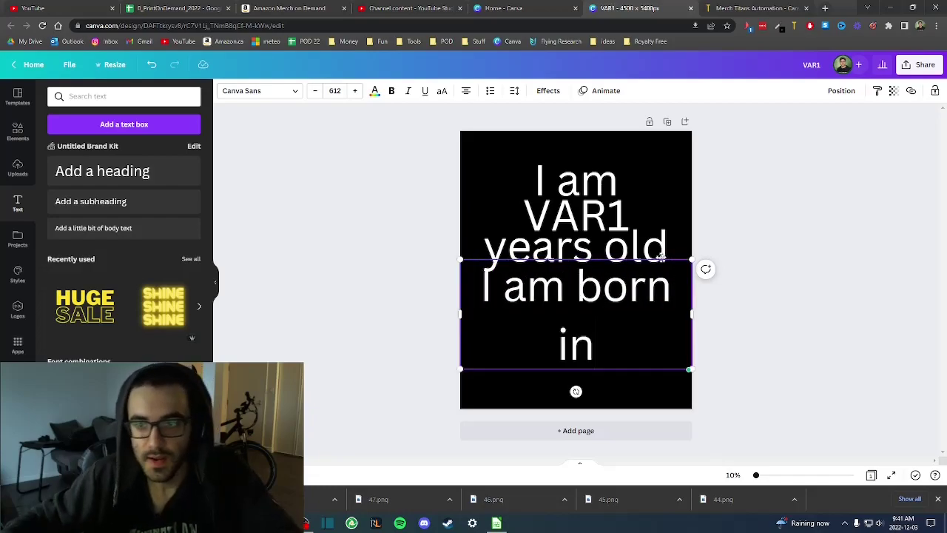
left_click_drag(689, 259, 655, 276)
mouse_move(658, 325)
left_mouse_down()
mouse_move(673, 323)
mouse_move(664, 320)
left_mouse_up()
left_click(618, 360)
mouse_move(596, 300)
left_mouse_down()
mouse_move(594, 288)
mouse_move(599, 299)
left_mouse_up()
Place a duplicate of the VAR1 text below "I am born in" and change it to VAR2.
left_click(627, 347)
left_click(611, 222)
left_click(611, 220)
left_click_drag(615, 221, 615, 323)
double_click(615, 323)
left_click(620, 345)
key("shift+Left")
type("2")
left_click(661, 340)
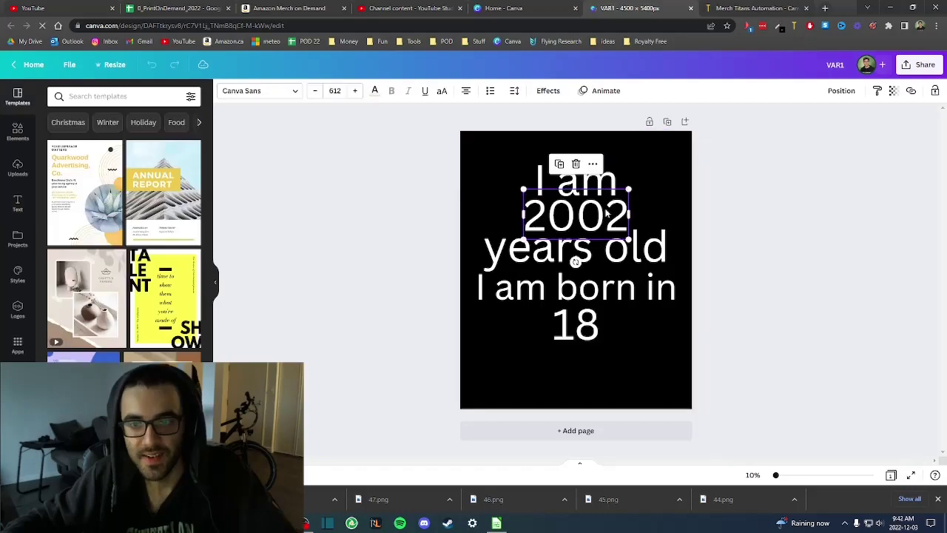
Set the placeholder above "years old" to VAR2 and the one below "I am born in" to VAR1.
type("VAR2")
left_click(624, 318)
left_click(576, 324)
double_click(576, 323)
type("VARR1")
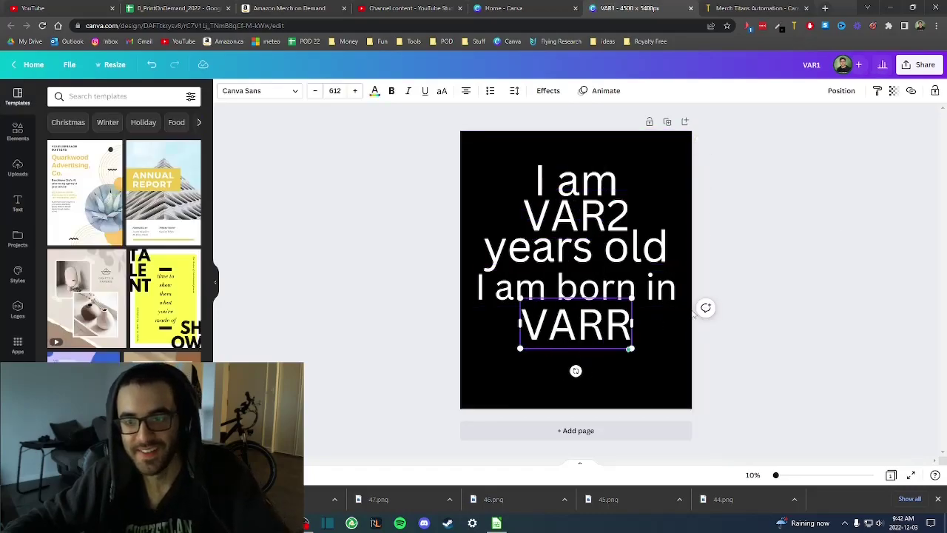
key("Left")
key("BackSpace")
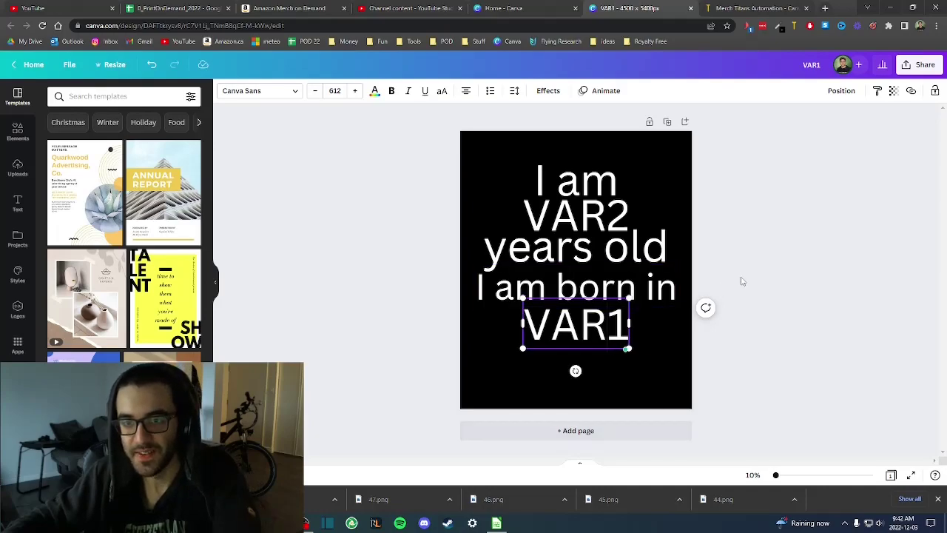
left_click(756, 268)
Run Canvas Titans on the design with years-and-age.csv in Cycle Variables mode and dismiss the completion message.
left_click(796, 27)
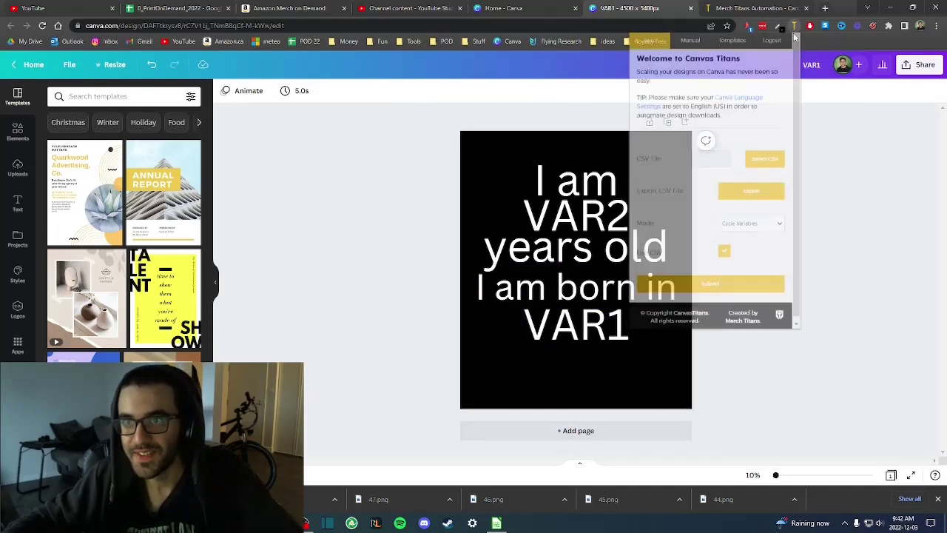
left_click(760, 158)
scroll(740, 215, "down", 4)
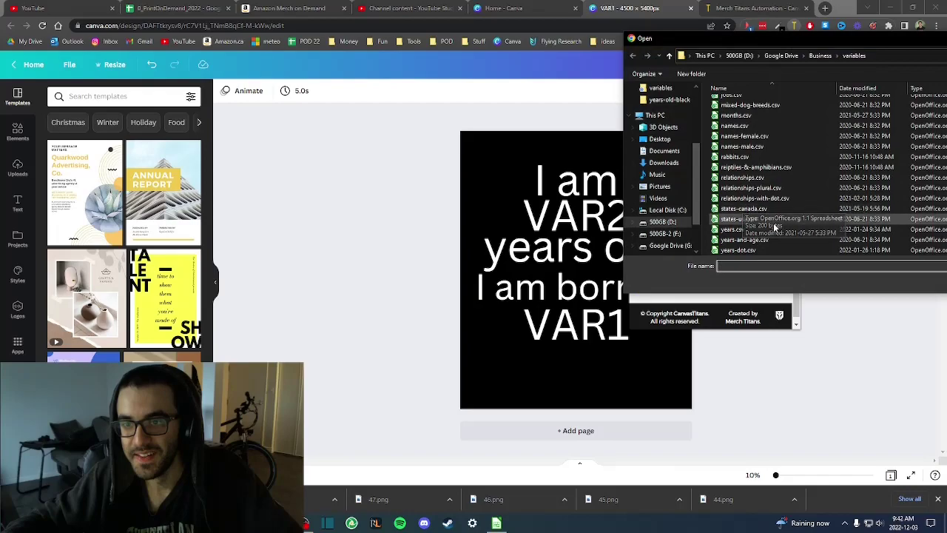
left_click(744, 240)
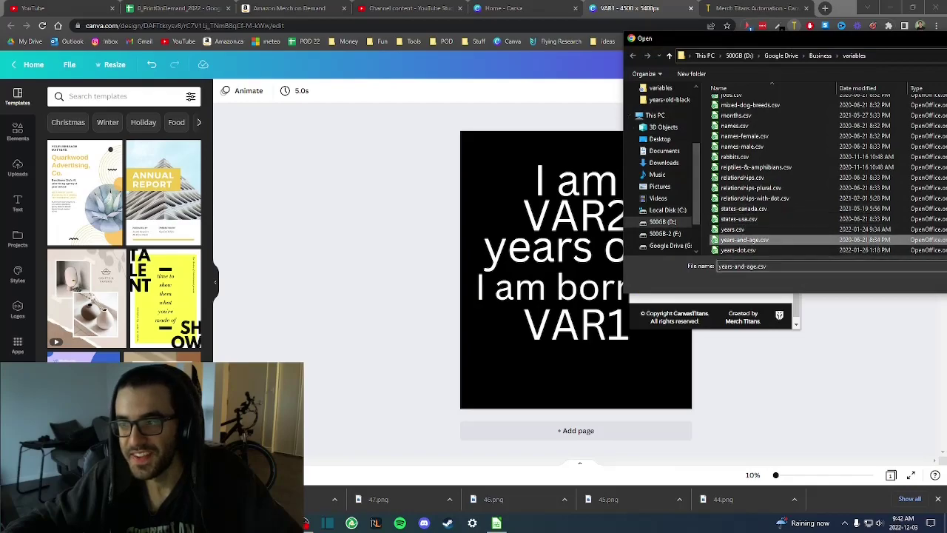
double_click(740, 240)
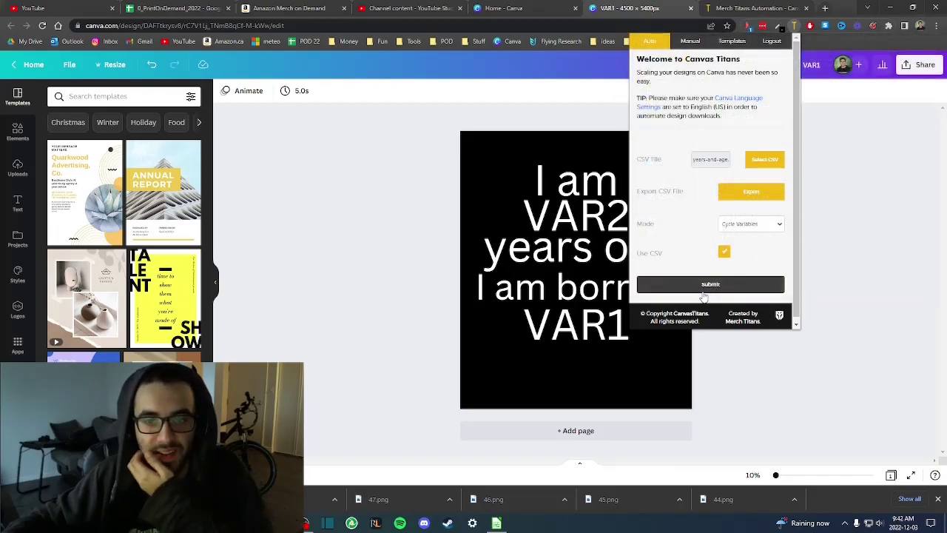
left_click(703, 290)
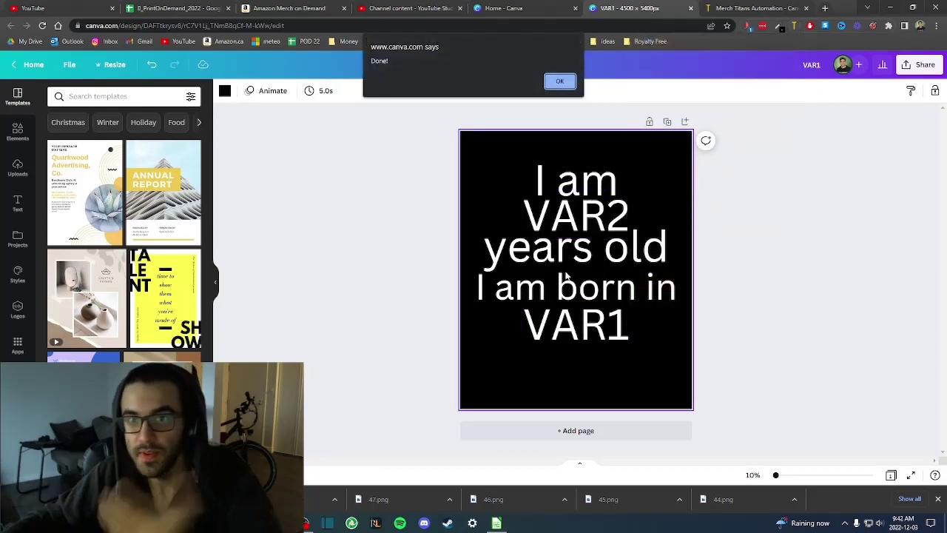
left_click(570, 85)
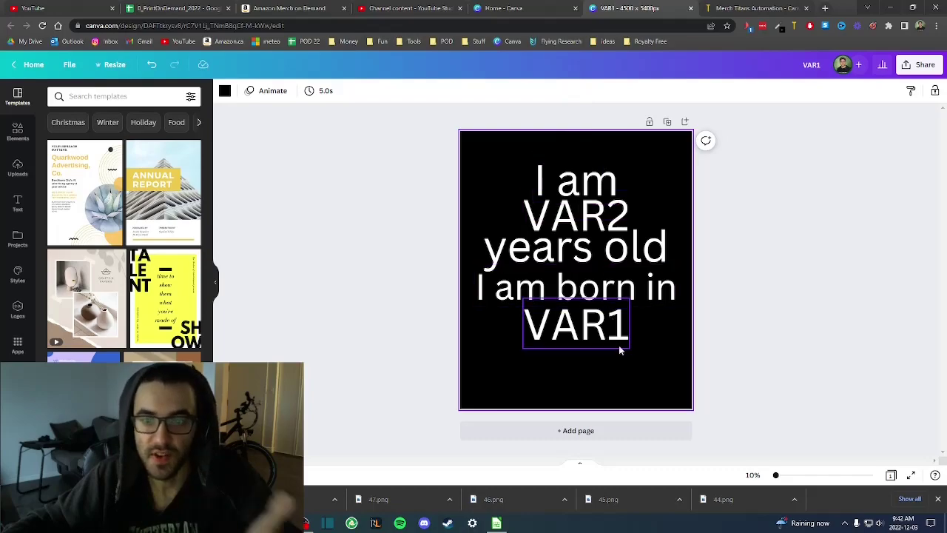
Review the Merch Titans page's description of automated design downloads, comparing it with the Canva design.
left_click_drag(409, 163, 471, 225)
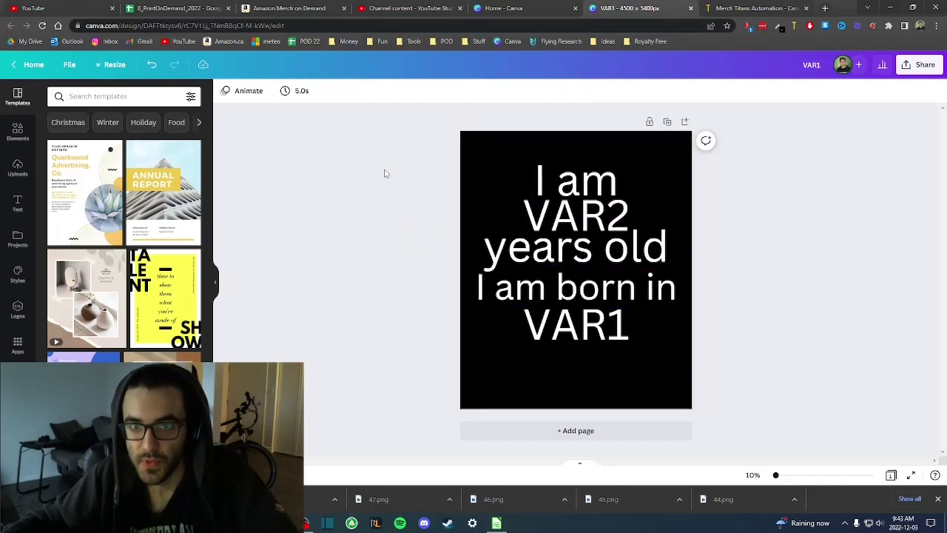
key("ctrl+Tab")
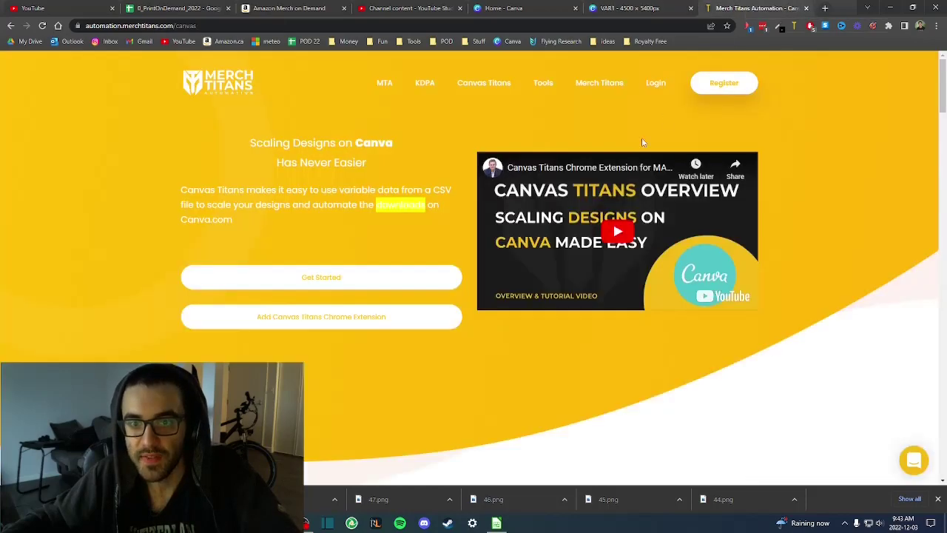
double_click(361, 208)
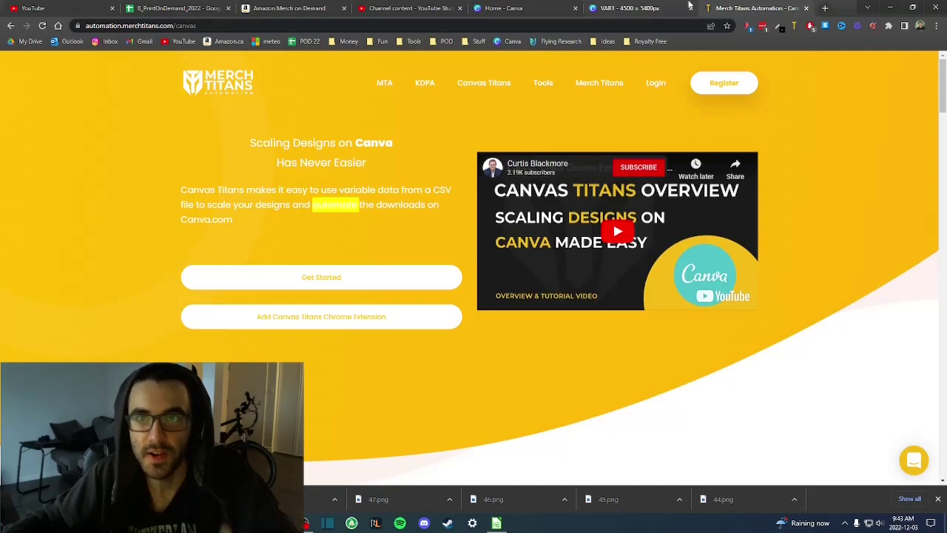
left_click(646, 7)
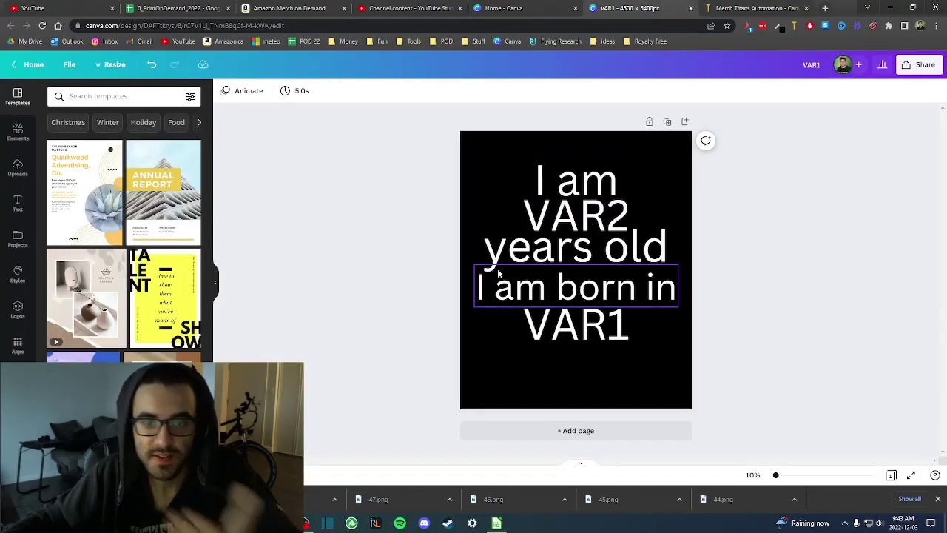
left_click(763, 9)
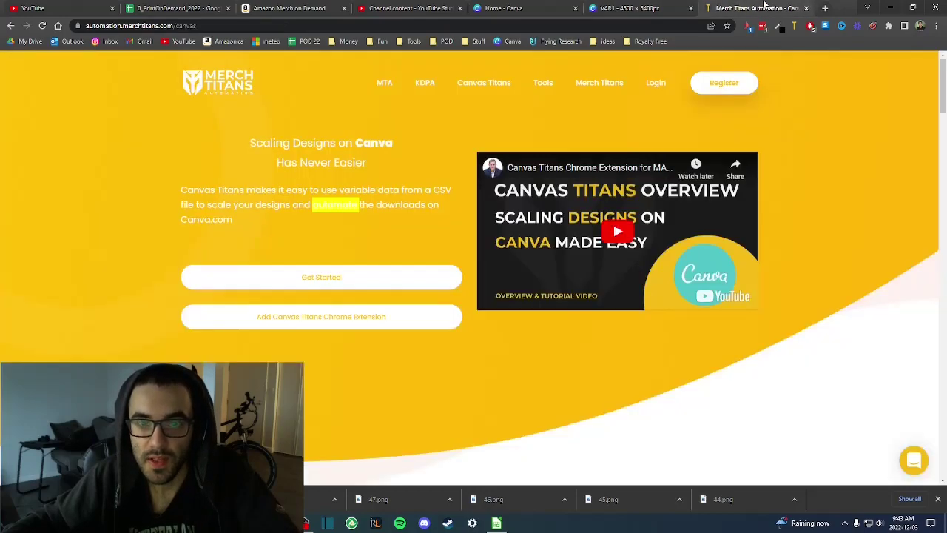
triple_click(402, 200)
left_click(615, 9)
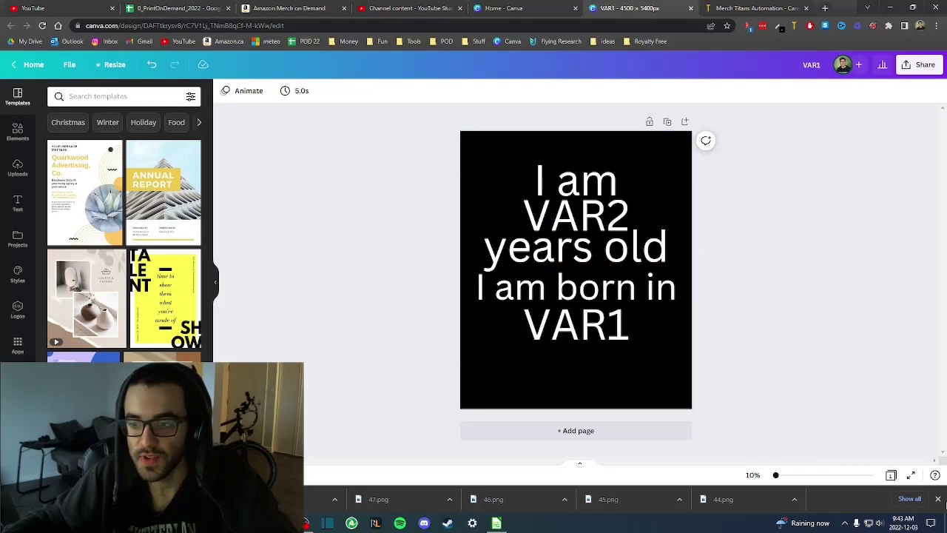
Close the browser's downloads bar below the Canva design.
left_click(938, 499)
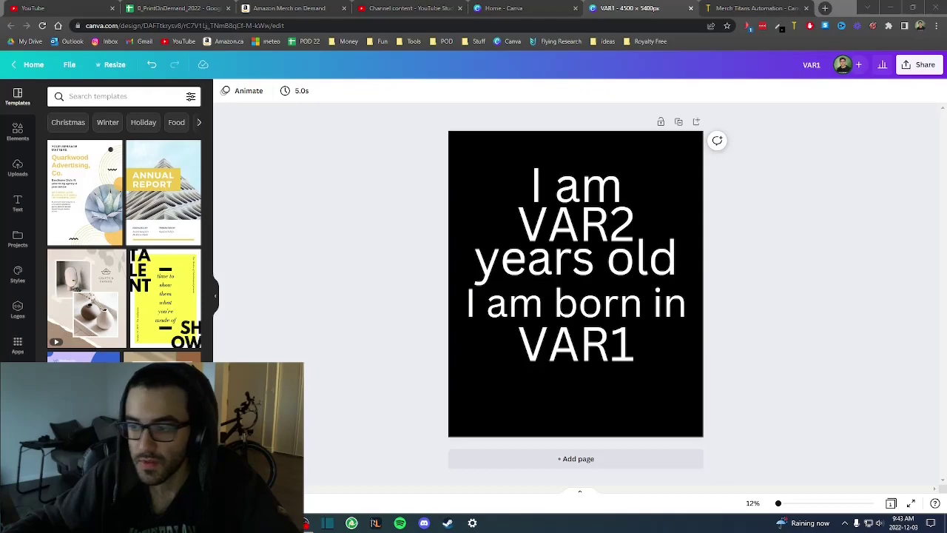
key("alt+Tab")
key("alt+Tab")
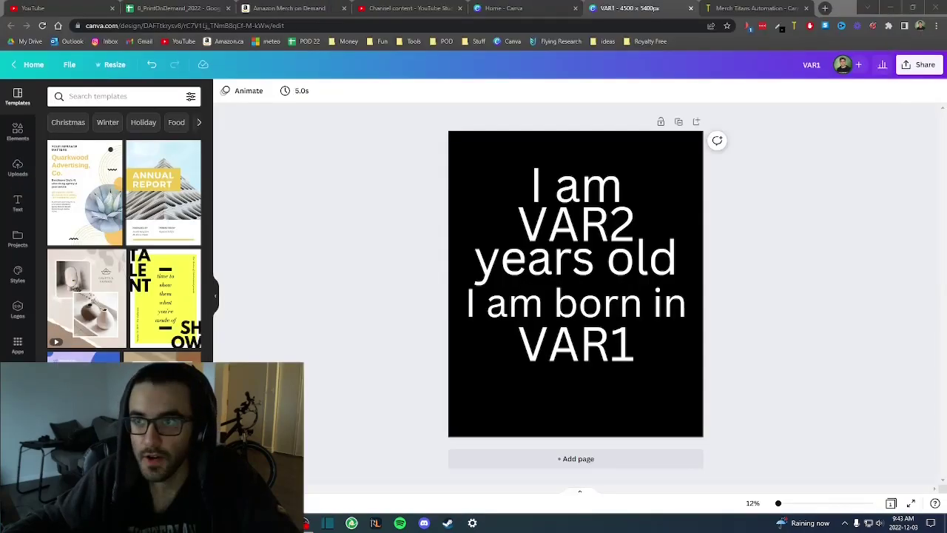